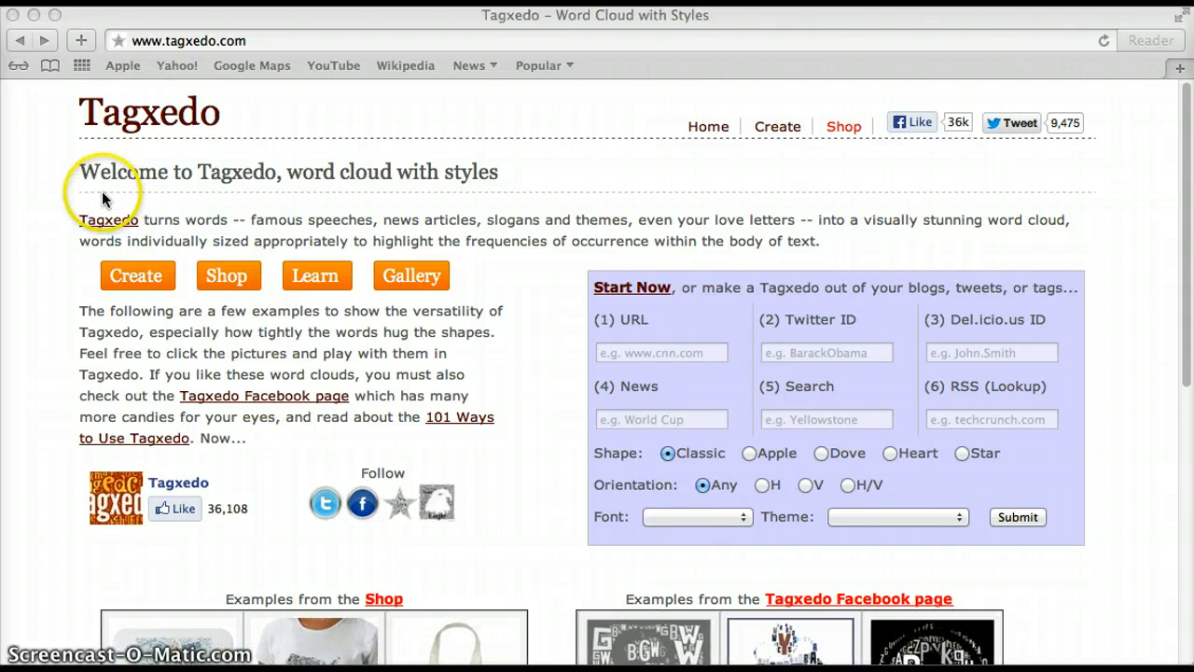
- Open the word cloud creator from the Tagxedo home page
left_click(140, 269)
left_click(140, 273)
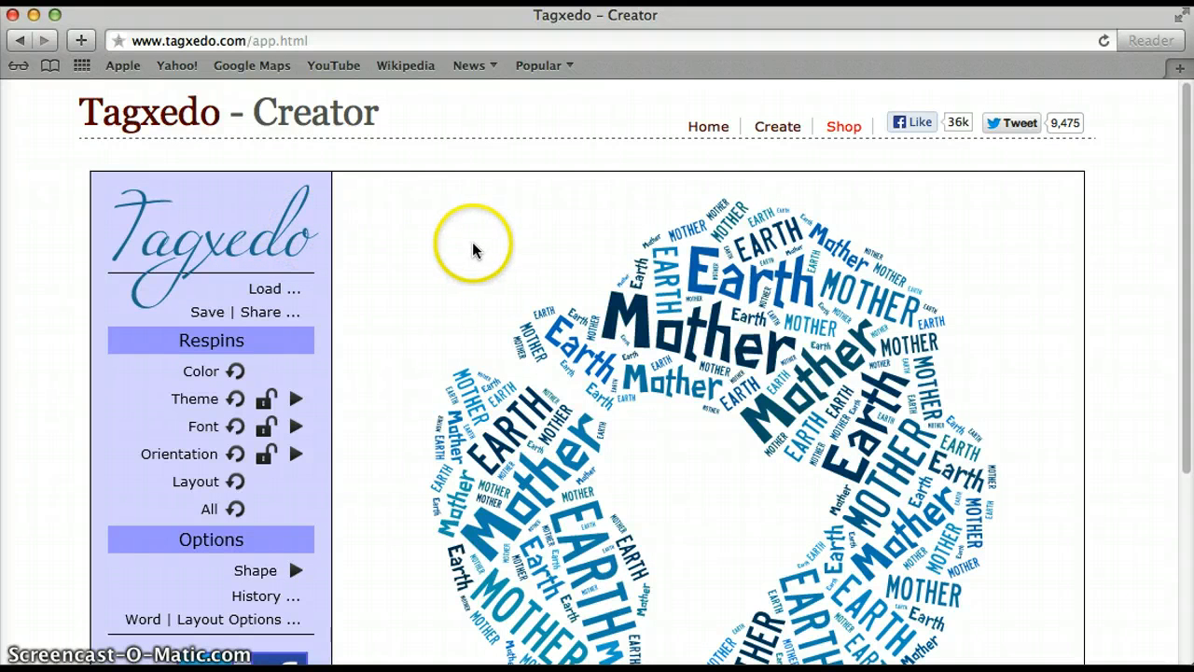
scroll(472, 244, "down", 3)
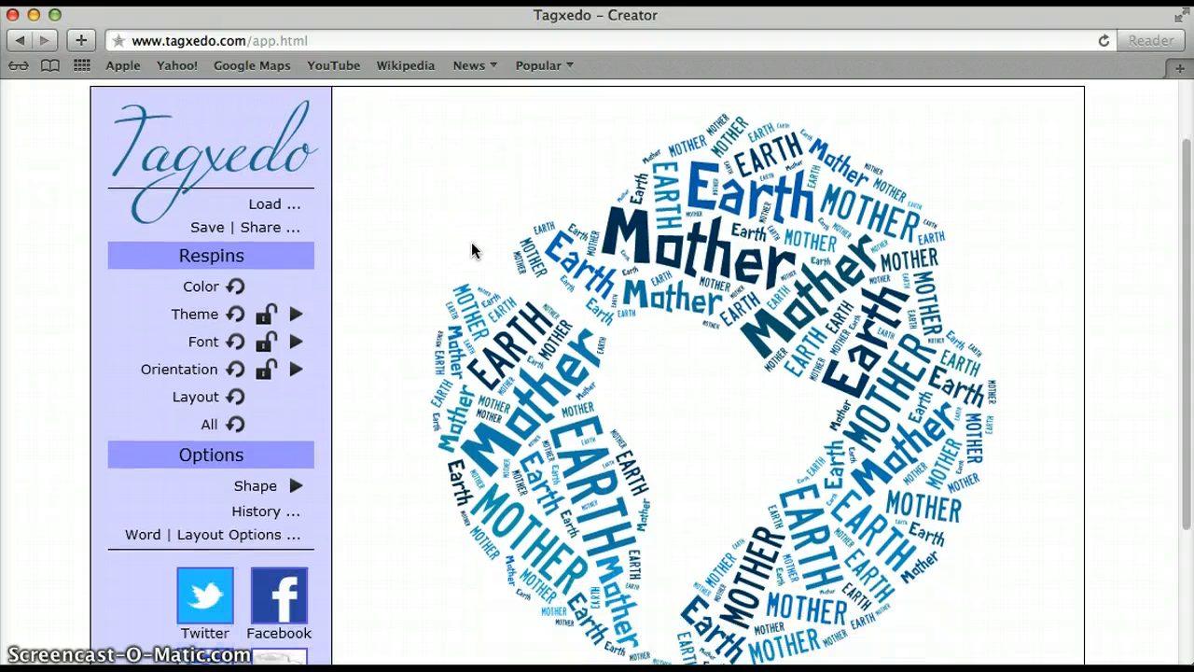
left_click(453, 239)
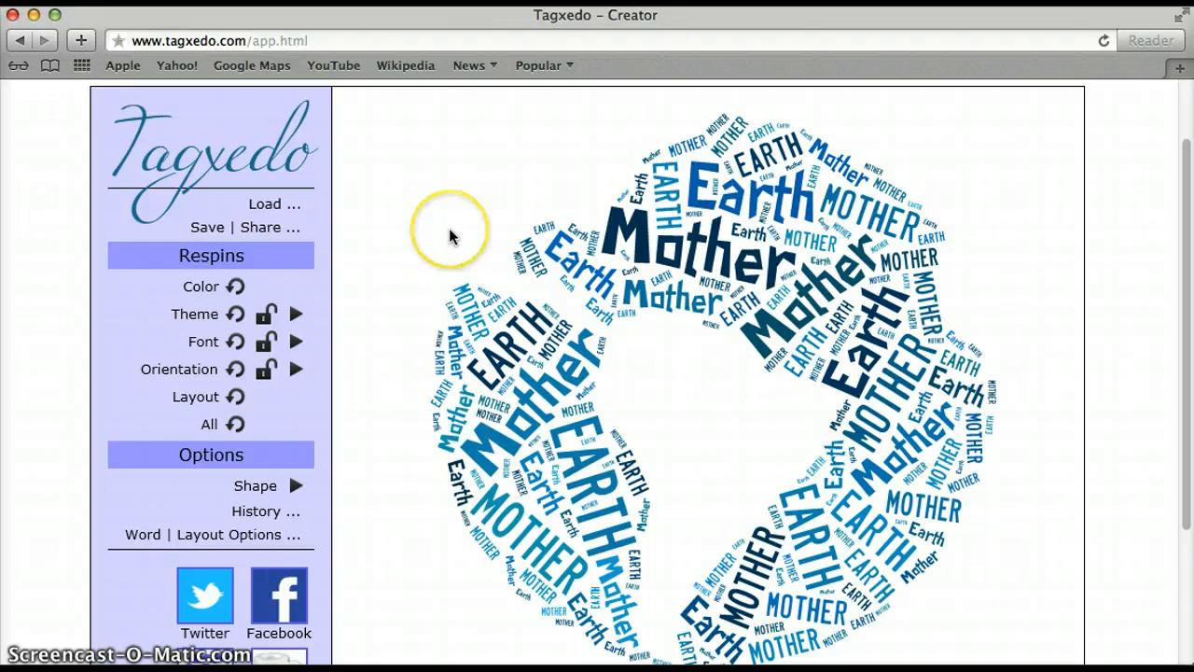
left_click(435, 232)
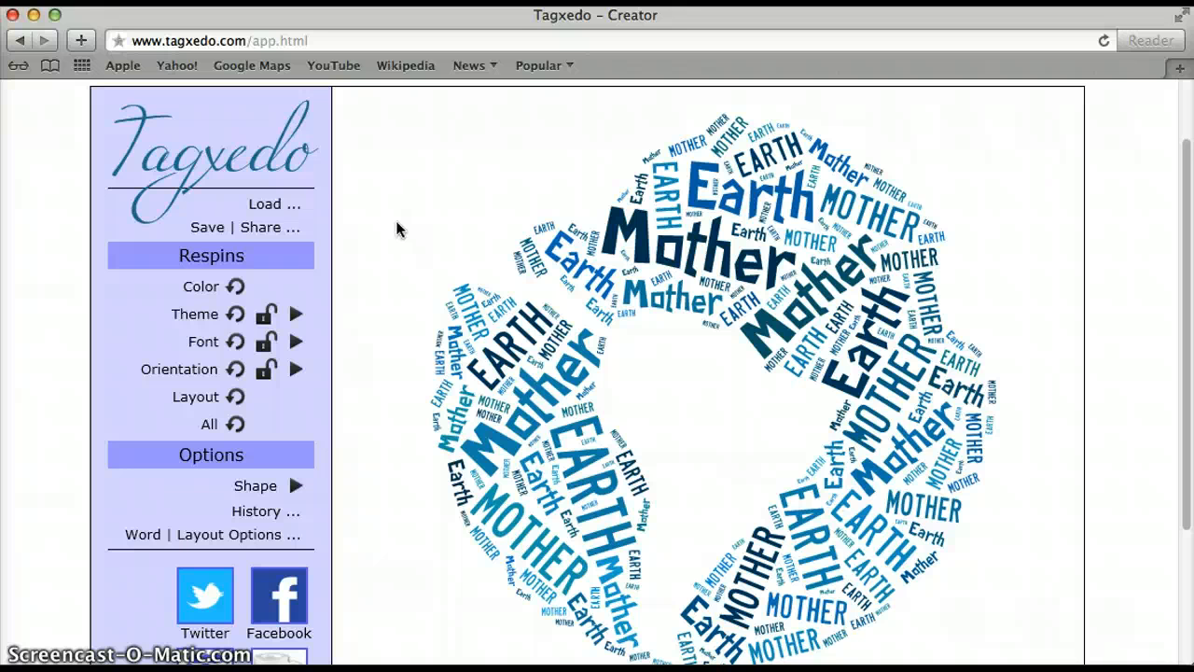
- Load the copied passage about visual learners as the word cloud's source text, submit it, and close the load dialog
left_click(270, 205)
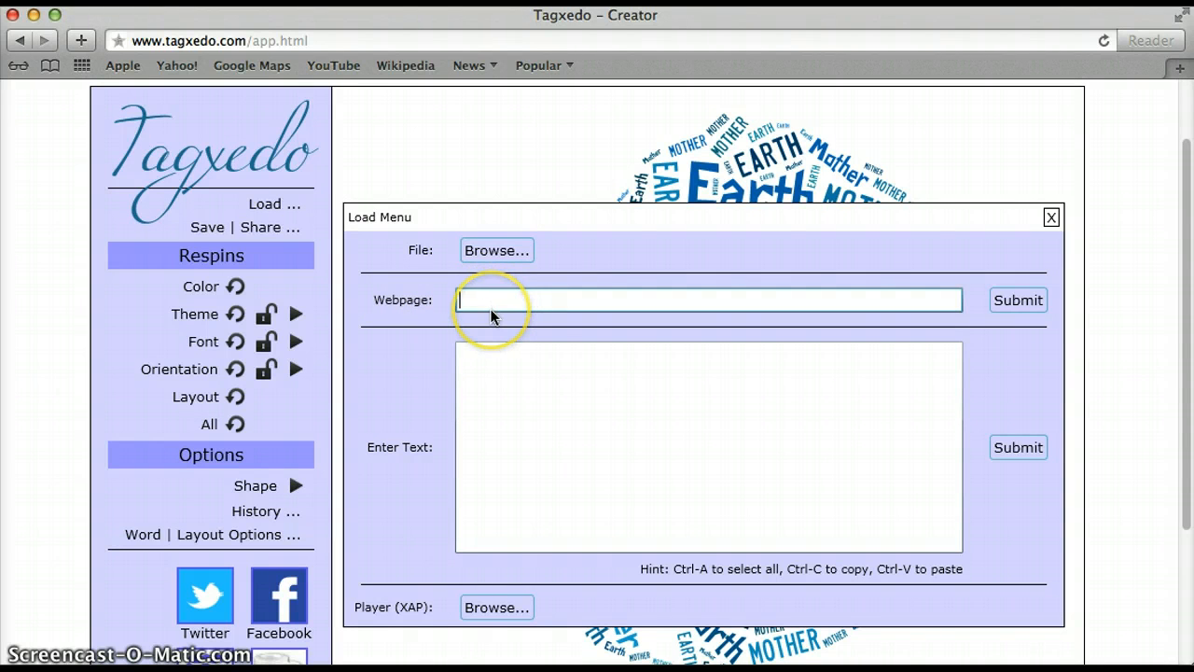
left_click(495, 357)
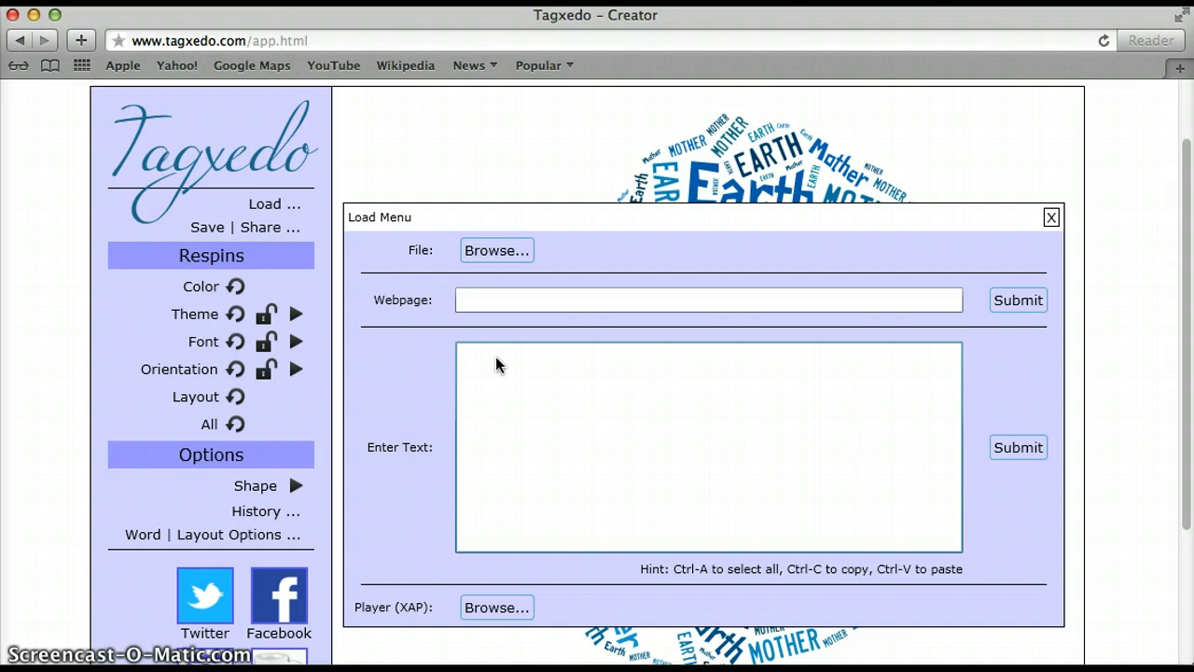
key("ctrl+v")
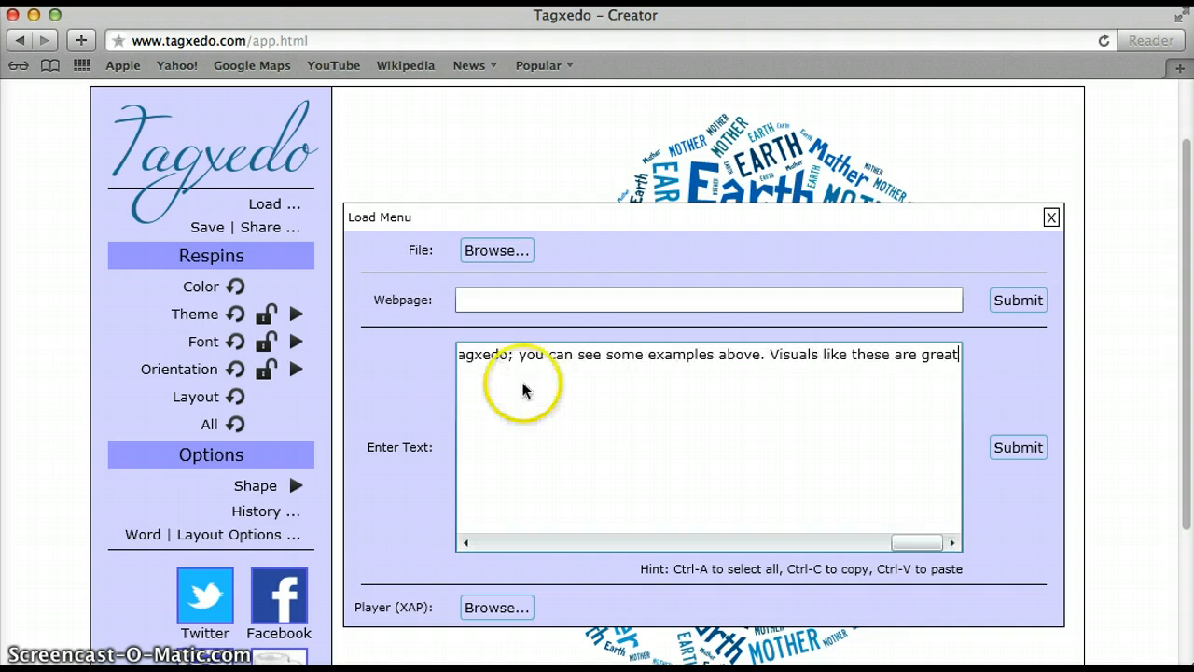
left_click_drag(906, 544, 527, 543)
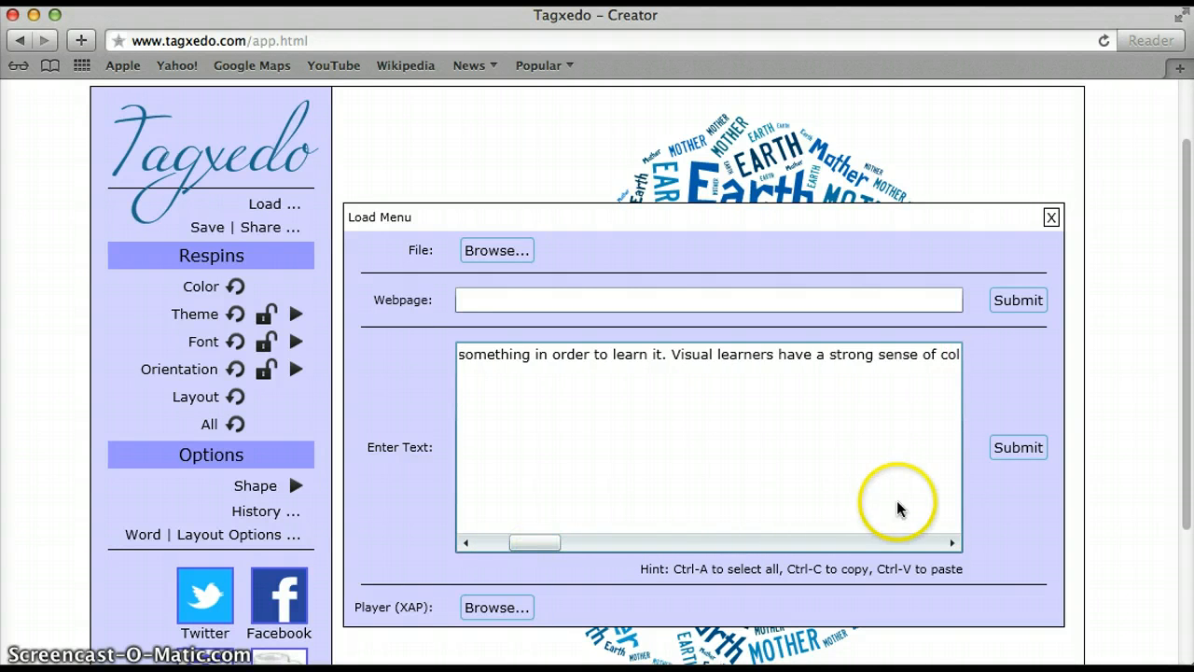
left_click(1006, 451)
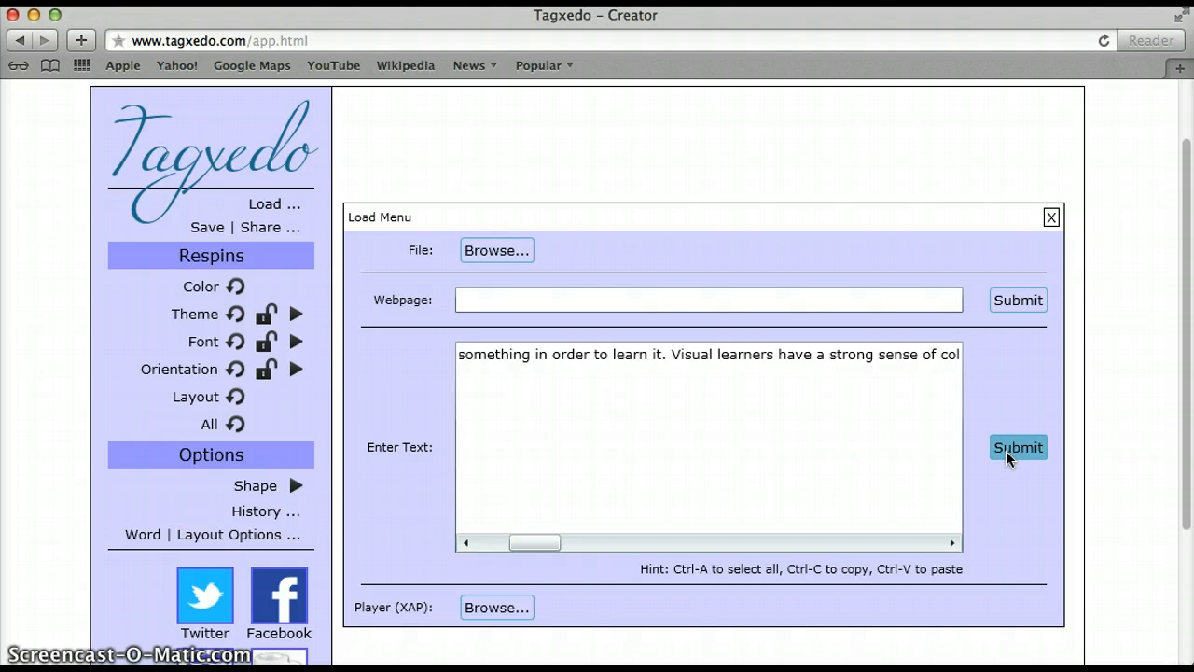
left_click(1051, 219)
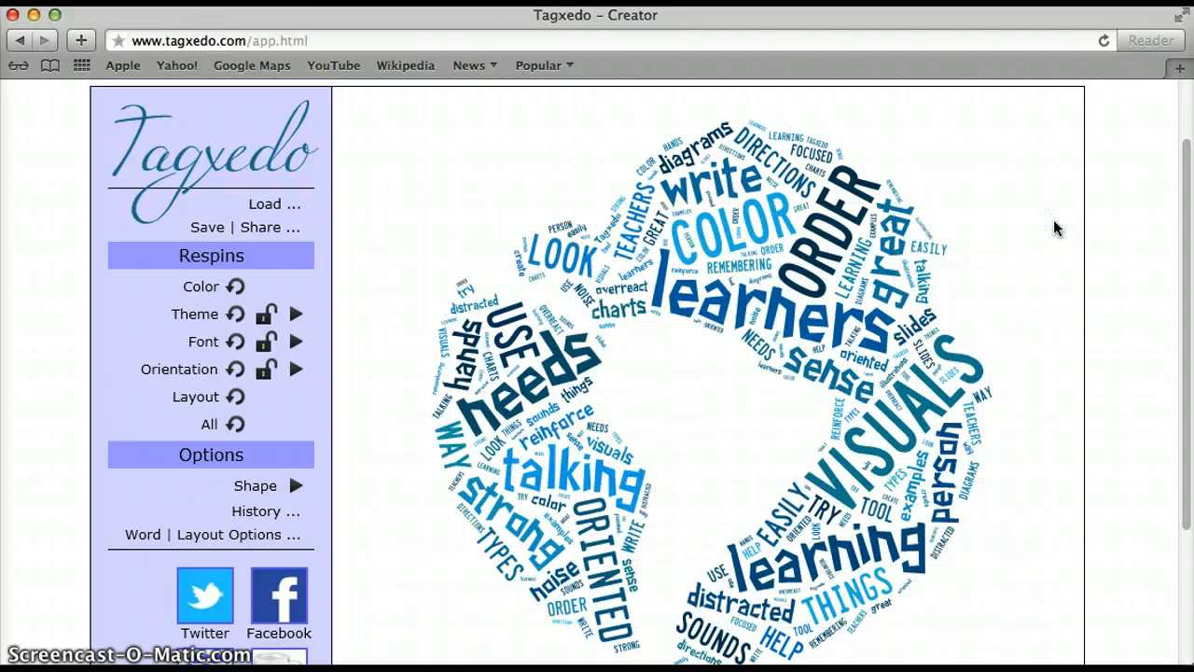
- Inspect individual words in the generated cloud, such as "learners" and "ORDER", by highlighting them
left_click(1035, 229)
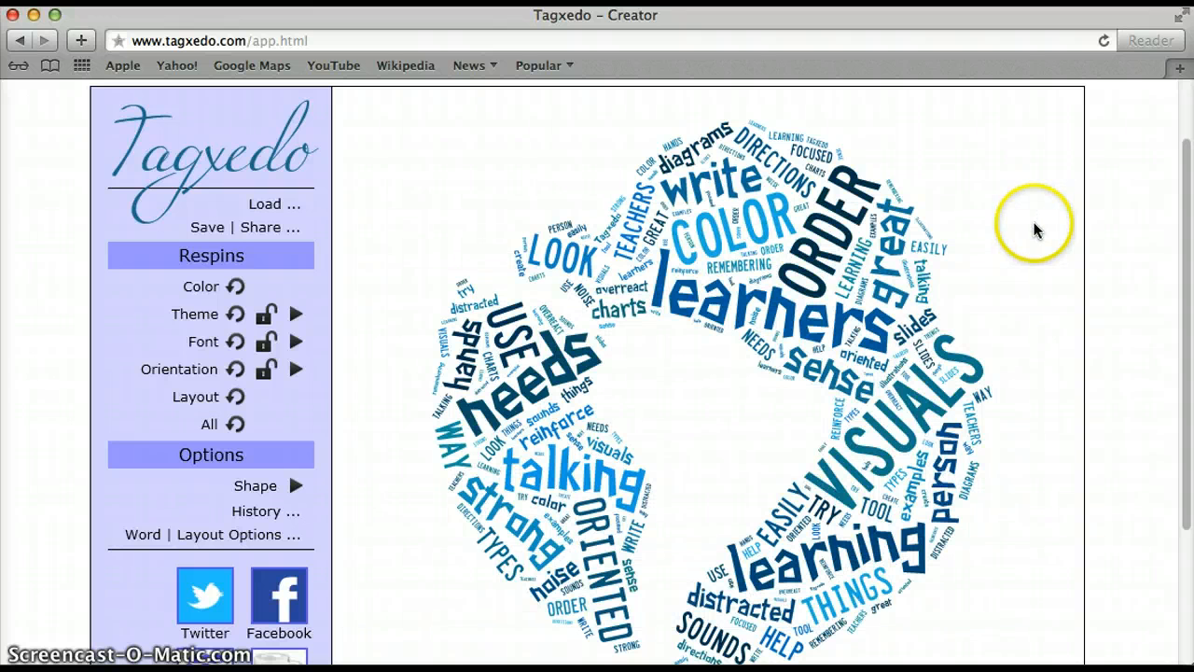
left_click(858, 226)
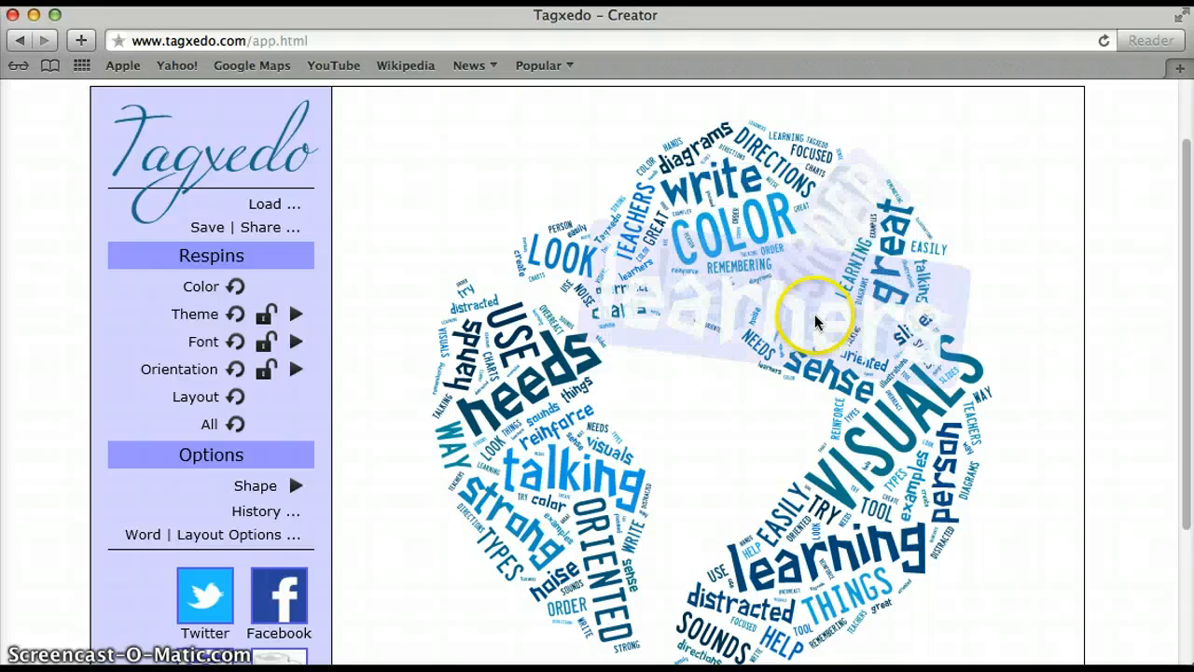
mouse_move(814, 320)
mouse_move(879, 415)
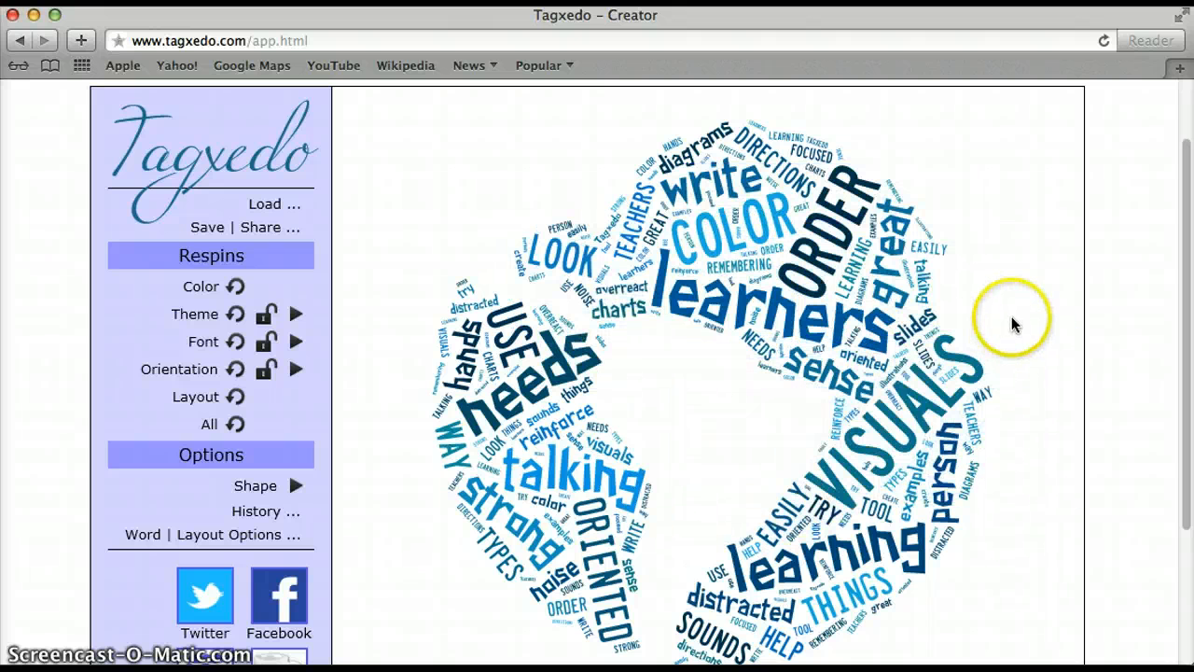
mouse_move(888, 248)
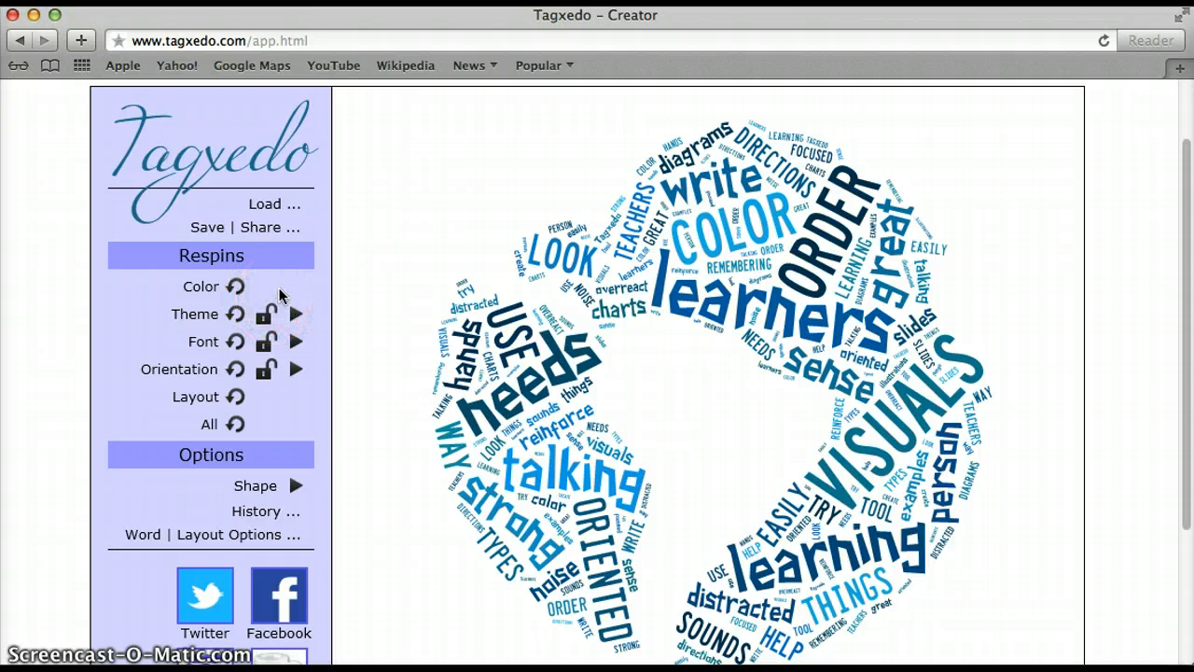
- Respin the word cloud's colors several times within the current blue theme
left_click(207, 287)
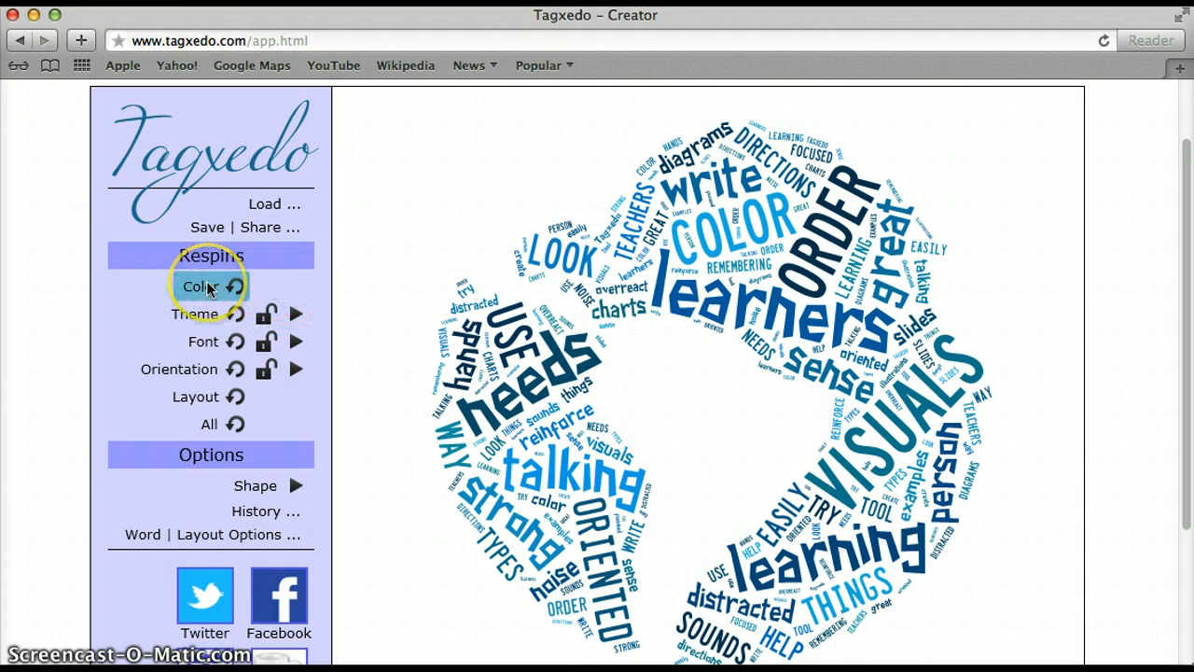
left_click(209, 289)
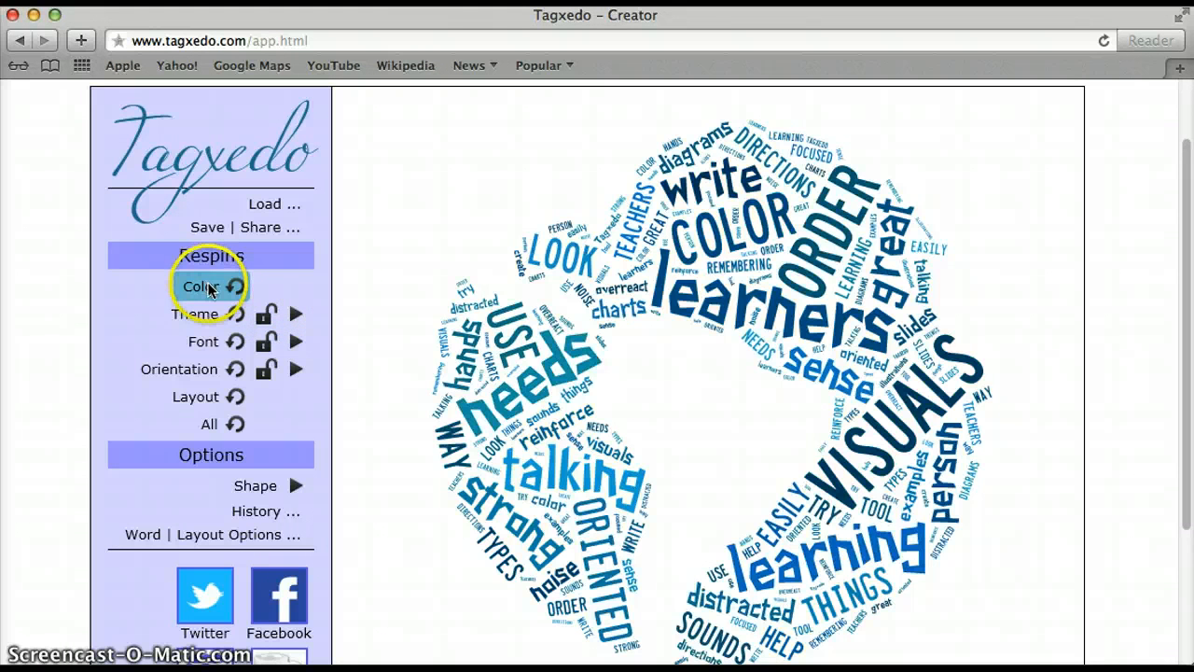
left_click(209, 289)
left_click(209, 289)
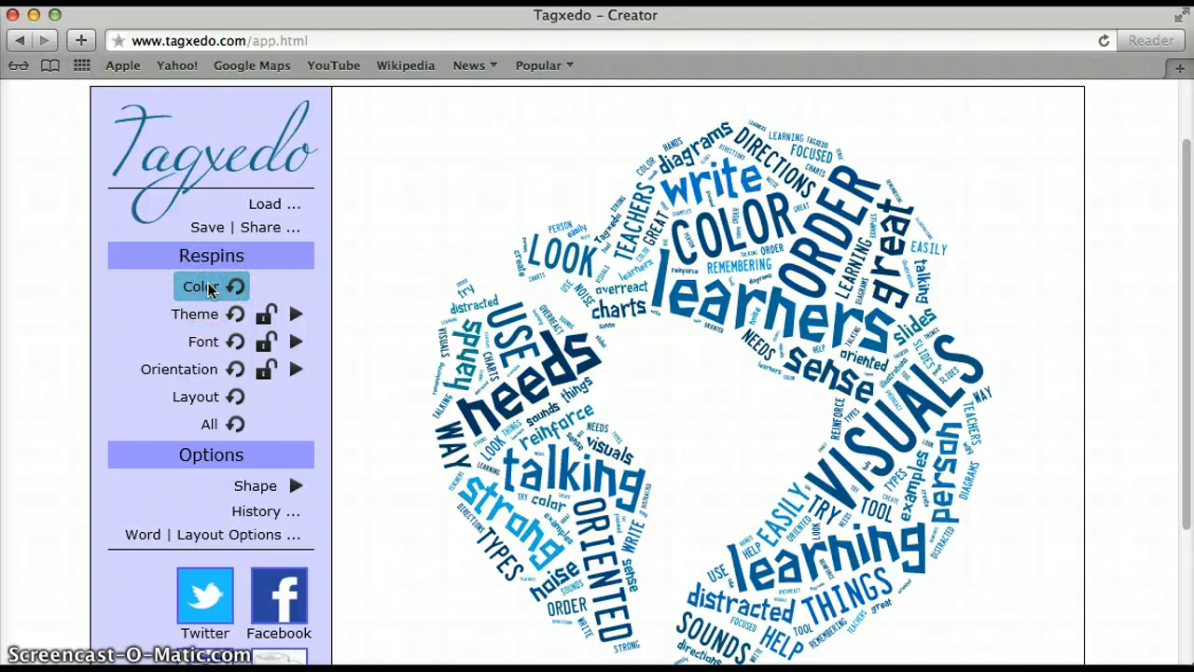
left_click(208, 290)
left_click(209, 290)
- Apply the Azmar theme to the word cloud and respin its colors three times
left_click(297, 340)
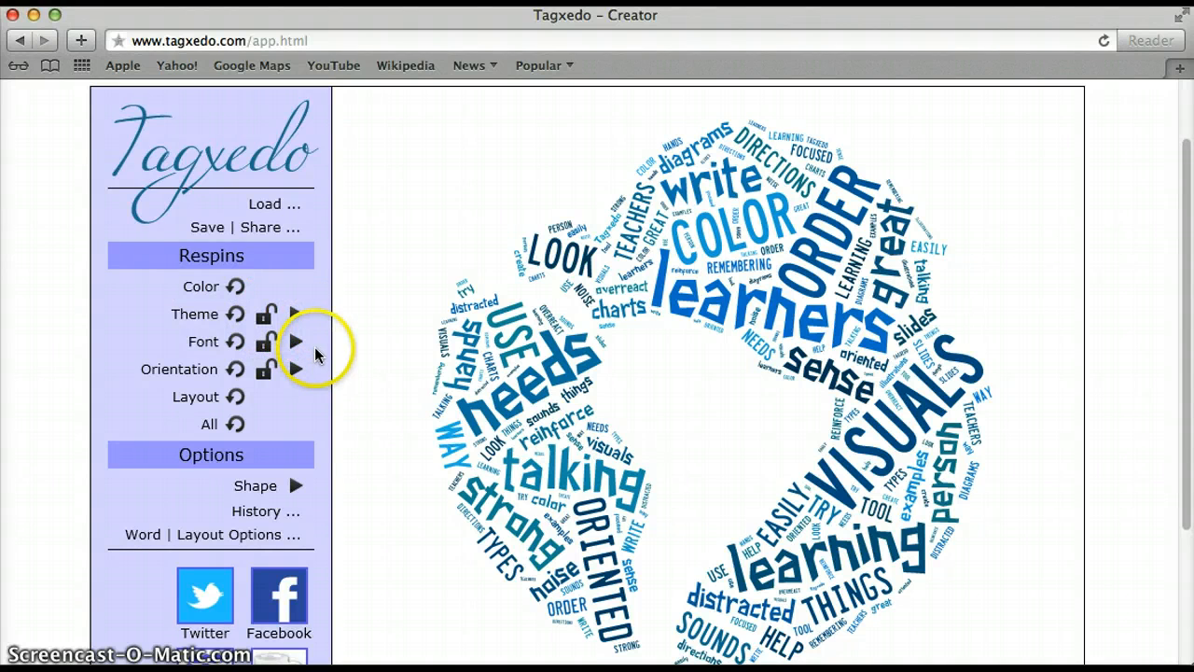
scroll(315, 348, "down", 2)
scroll(314, 353, "down", 1)
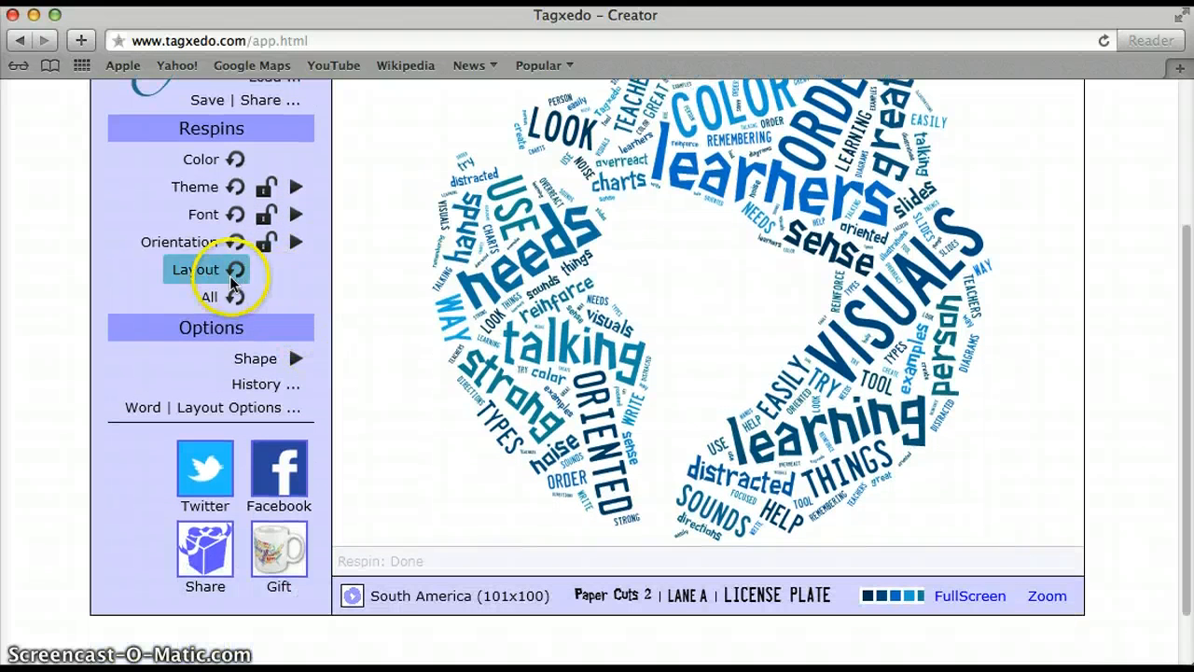
left_click(299, 186)
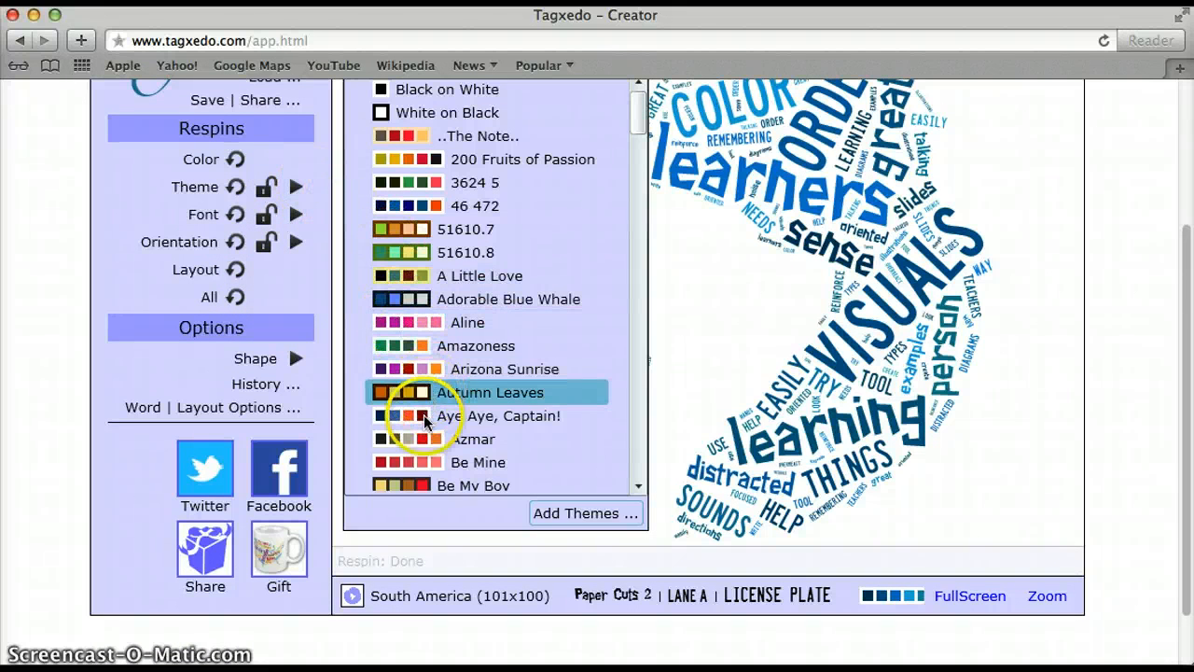
left_click(424, 438)
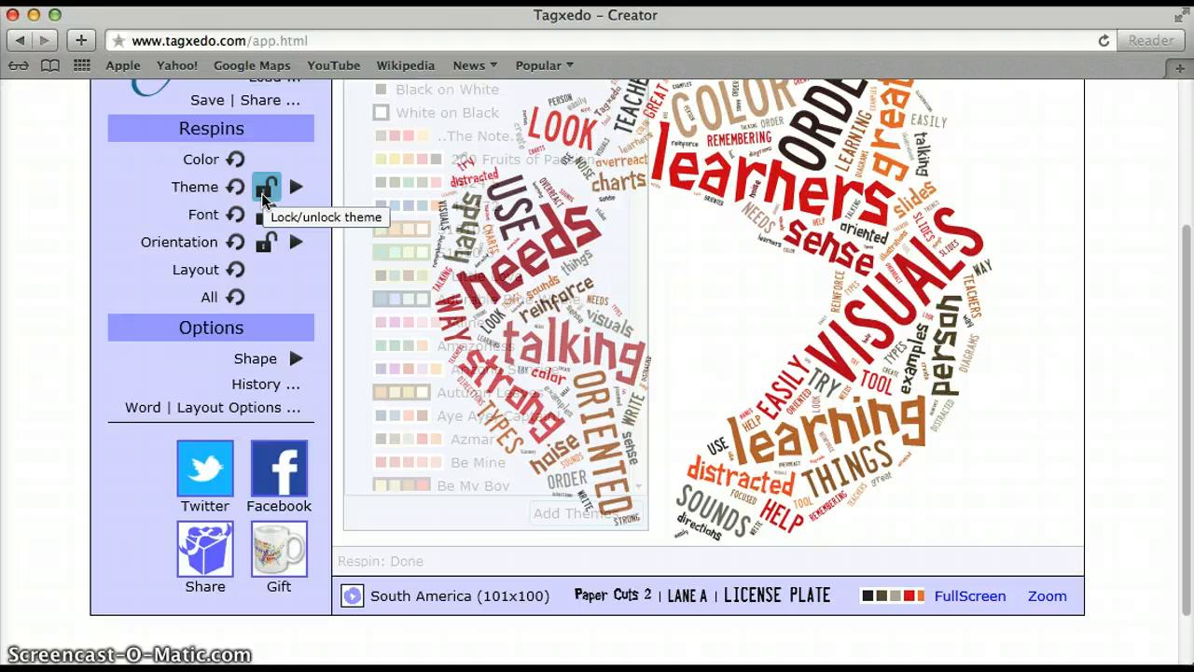
left_click(236, 162)
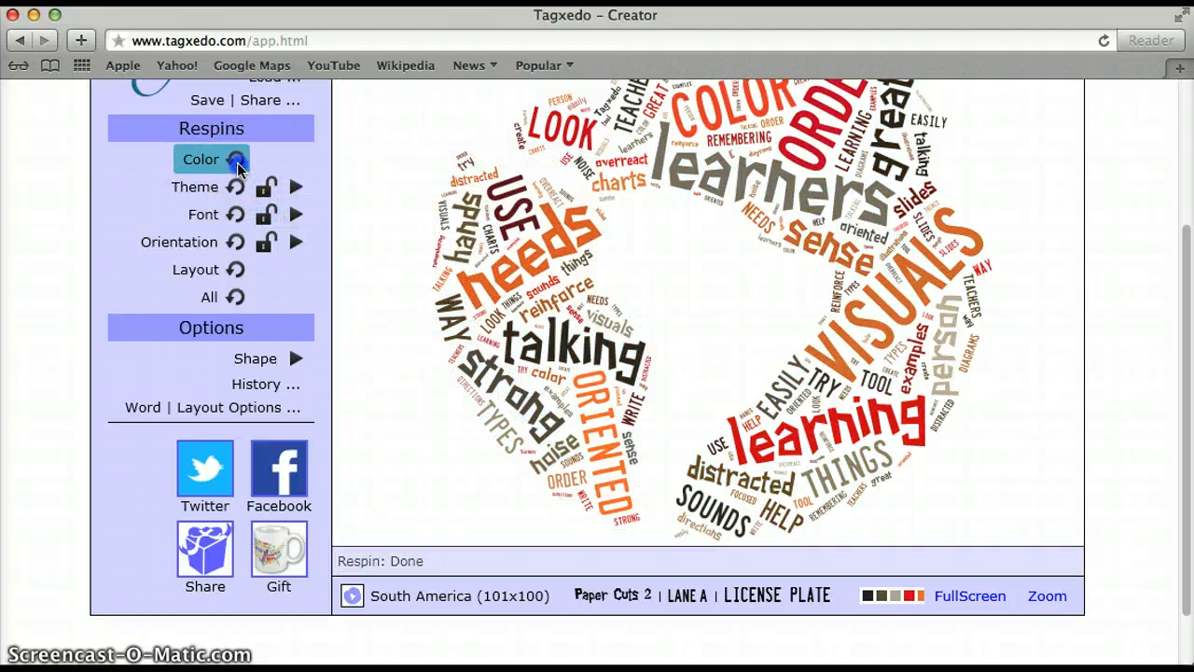
left_click(236, 162)
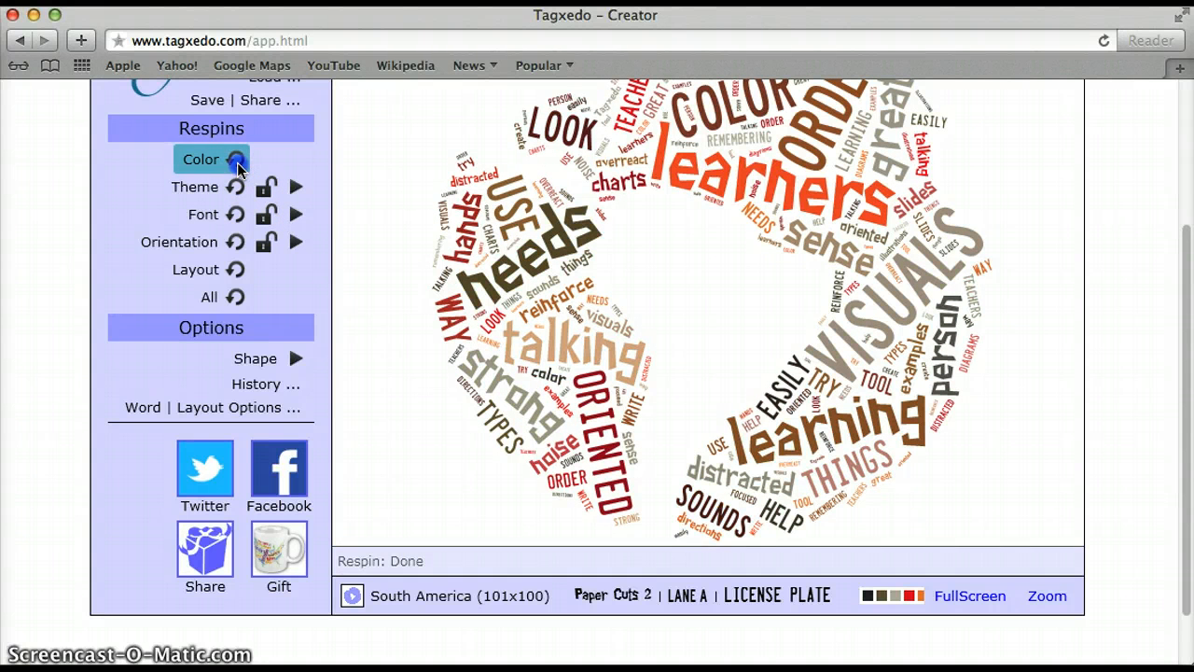
left_click(237, 164)
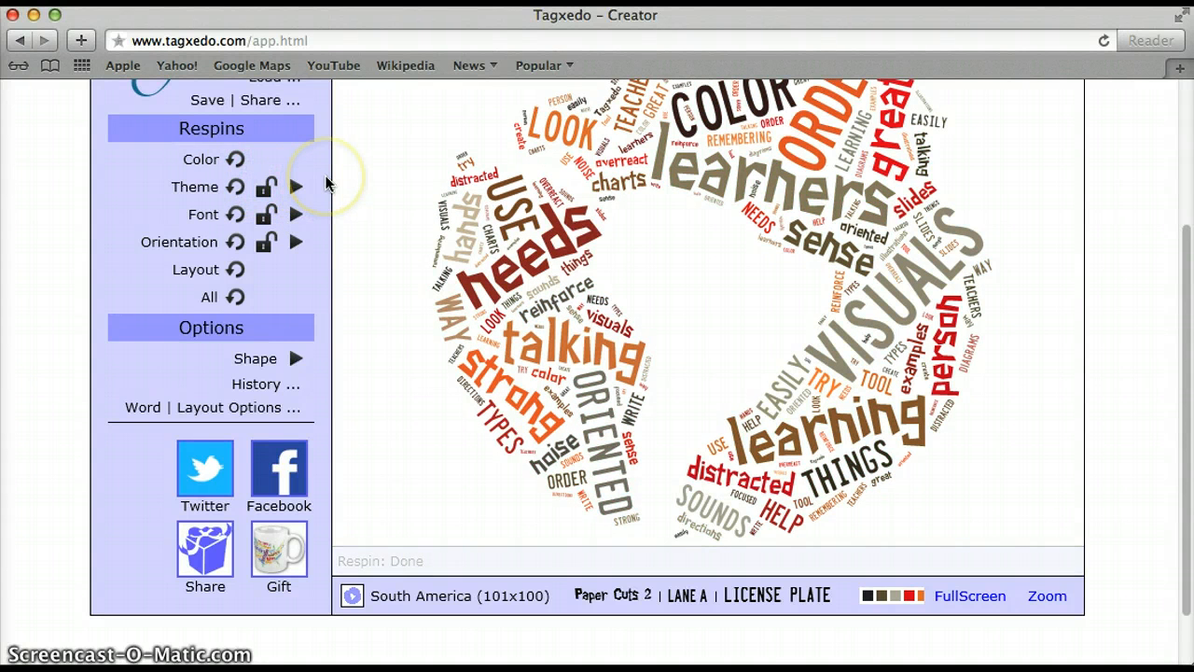
- Set the word cloud's font to Paper Cuts 2
left_click(295, 215)
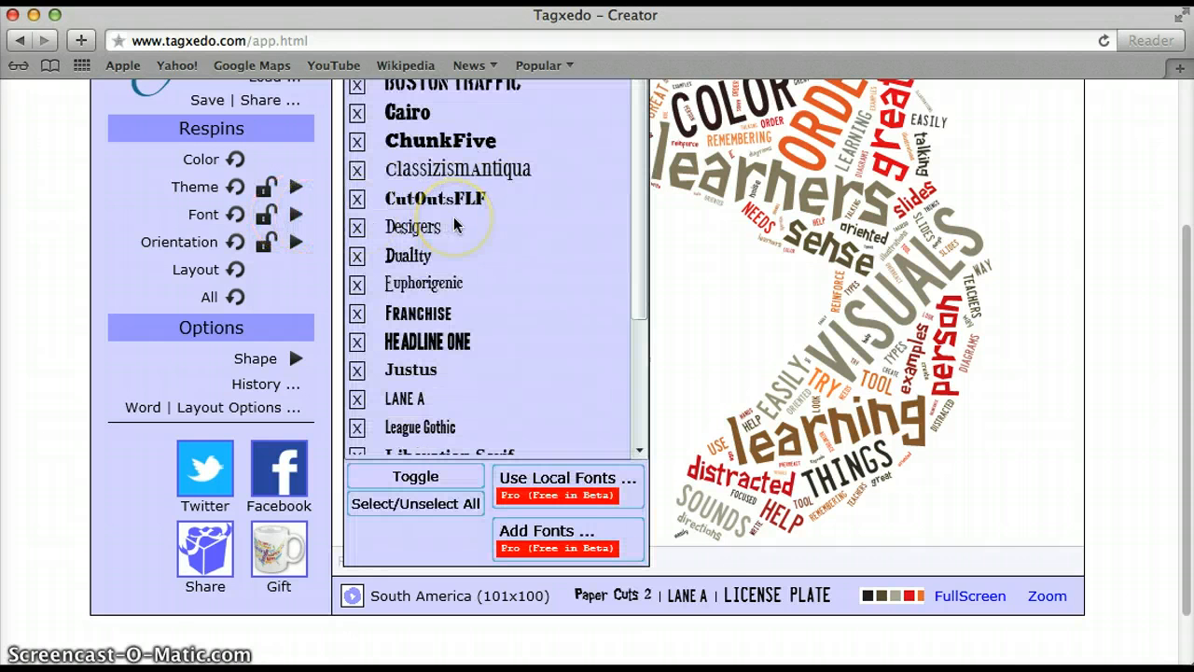
scroll(454, 224, "up", 1)
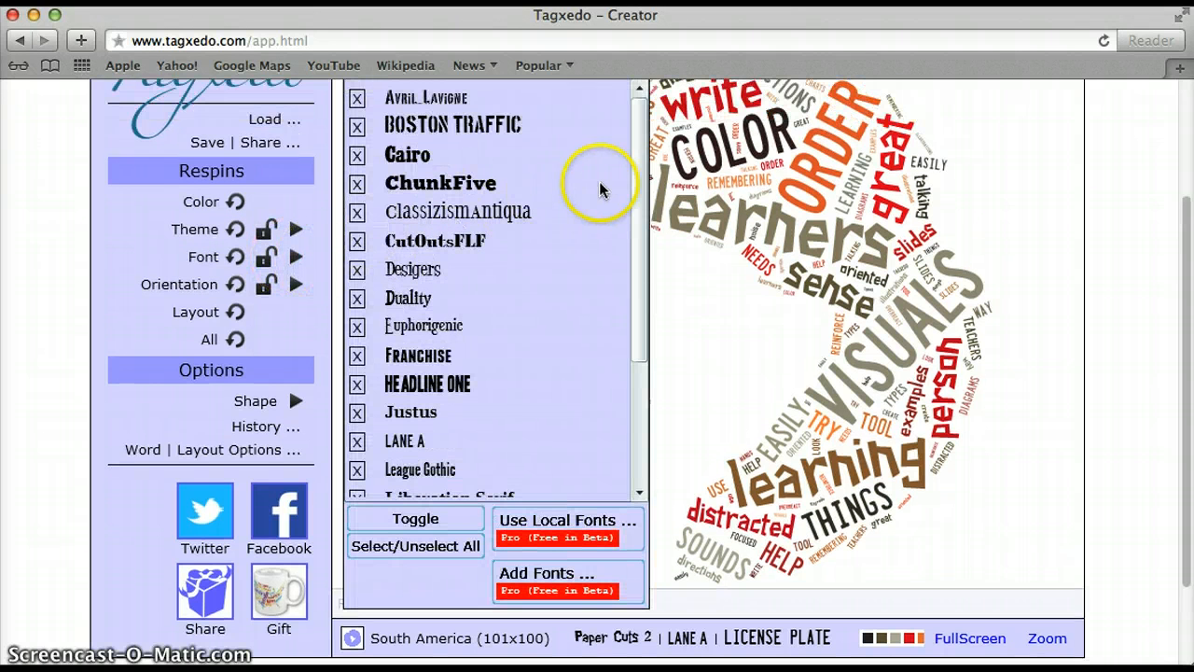
left_click_drag(635, 184, 641, 274)
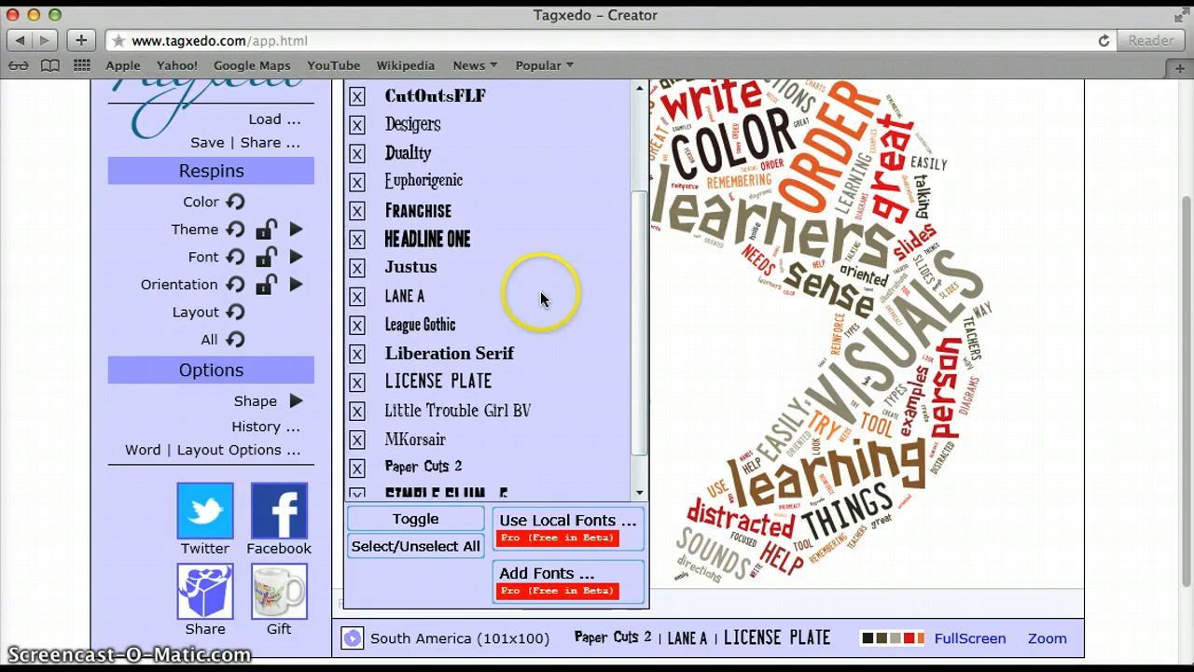
left_click(438, 469)
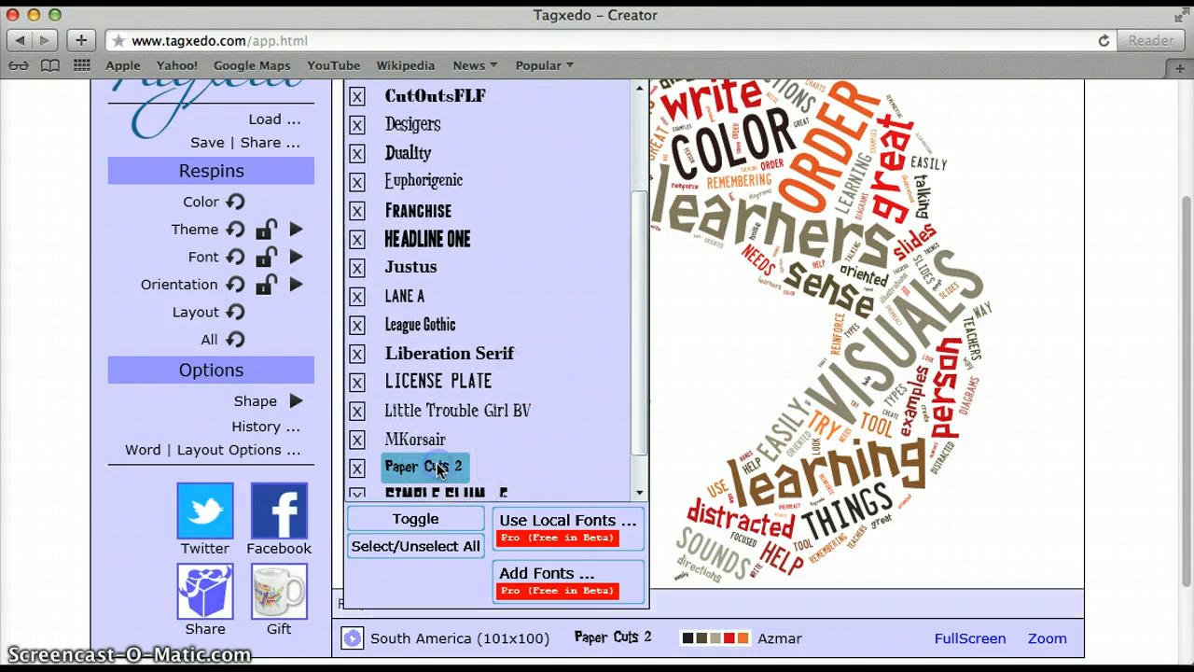
left_click(471, 462)
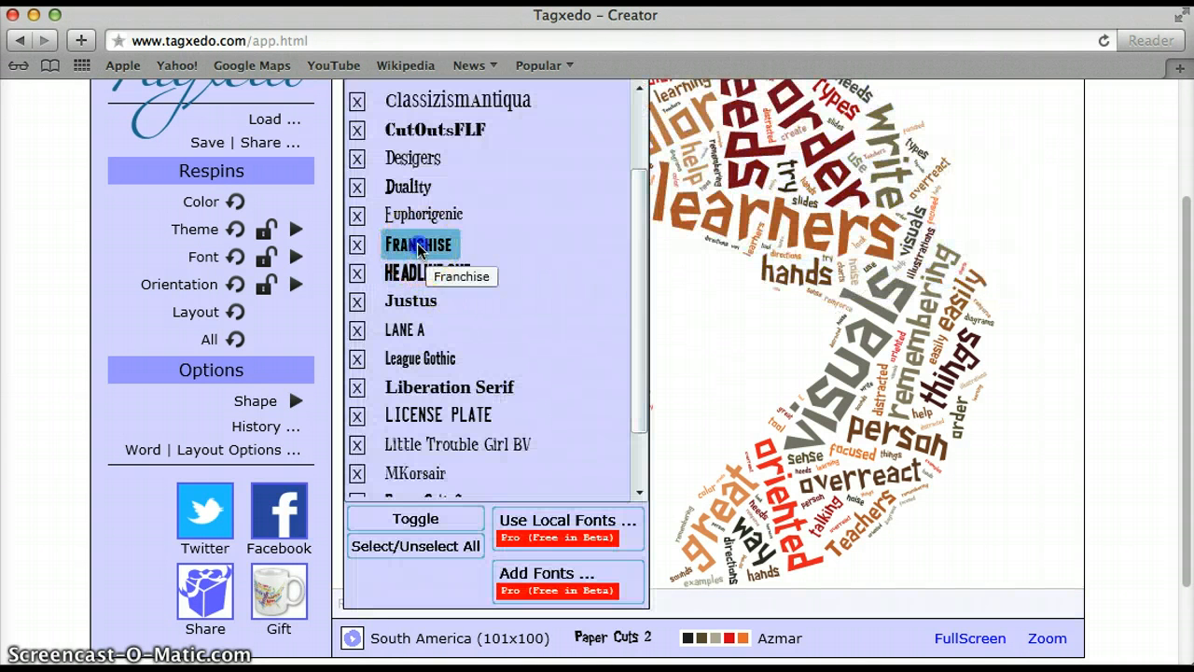
- Change the word cloud's font to Franchise
left_click(418, 245)
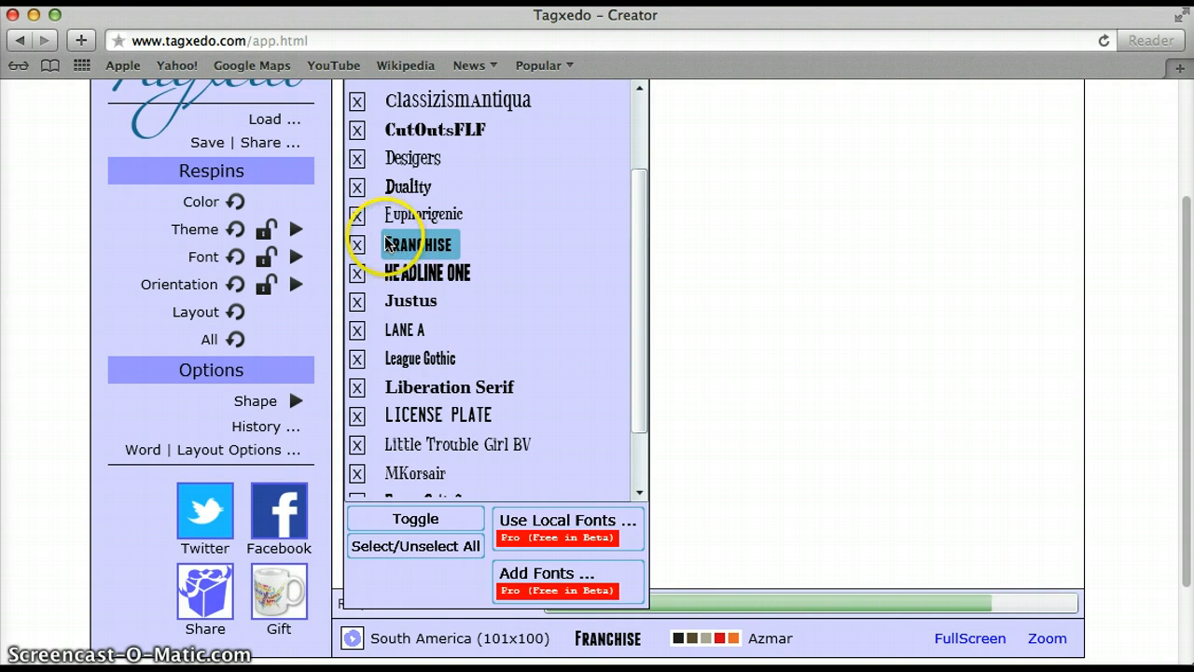
left_click(296, 232)
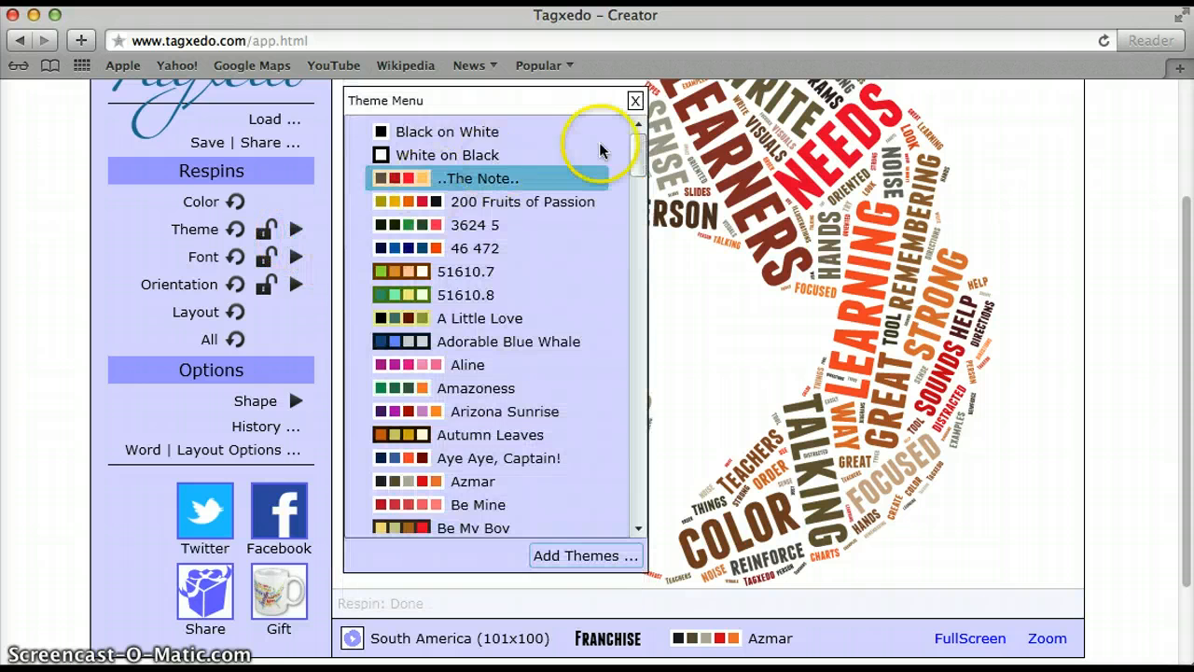
left_click(635, 100)
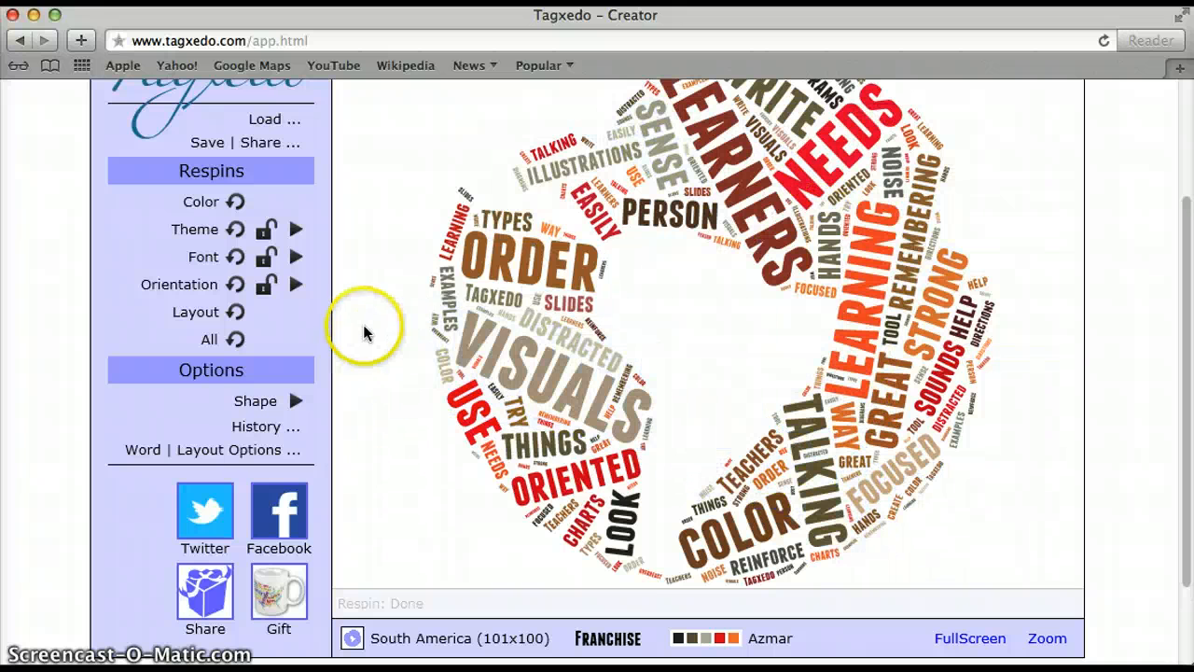
- Set the orientation of the words in the cloud to Horizontal
left_click(295, 284)
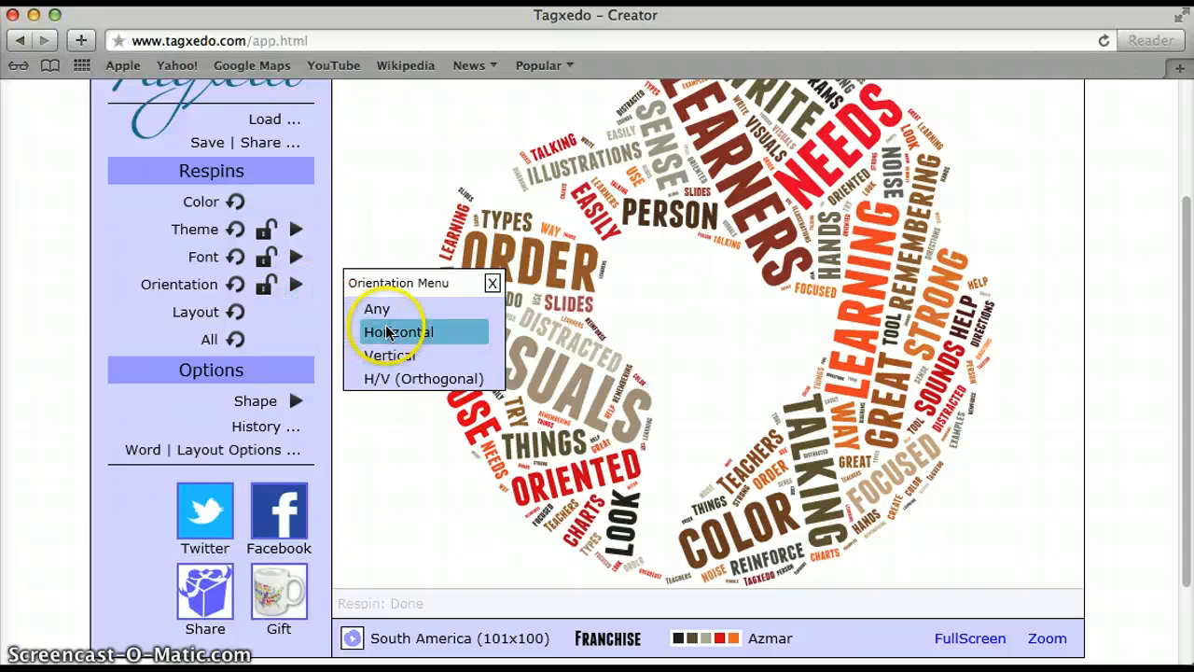
left_click(452, 338)
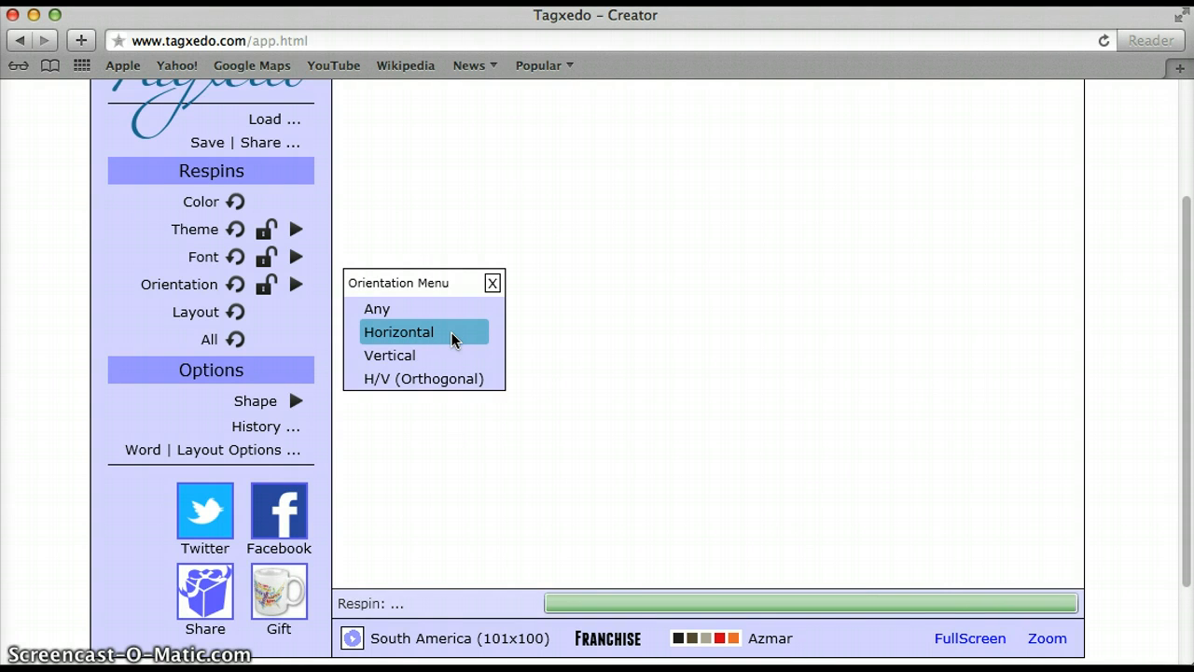
left_click(459, 328)
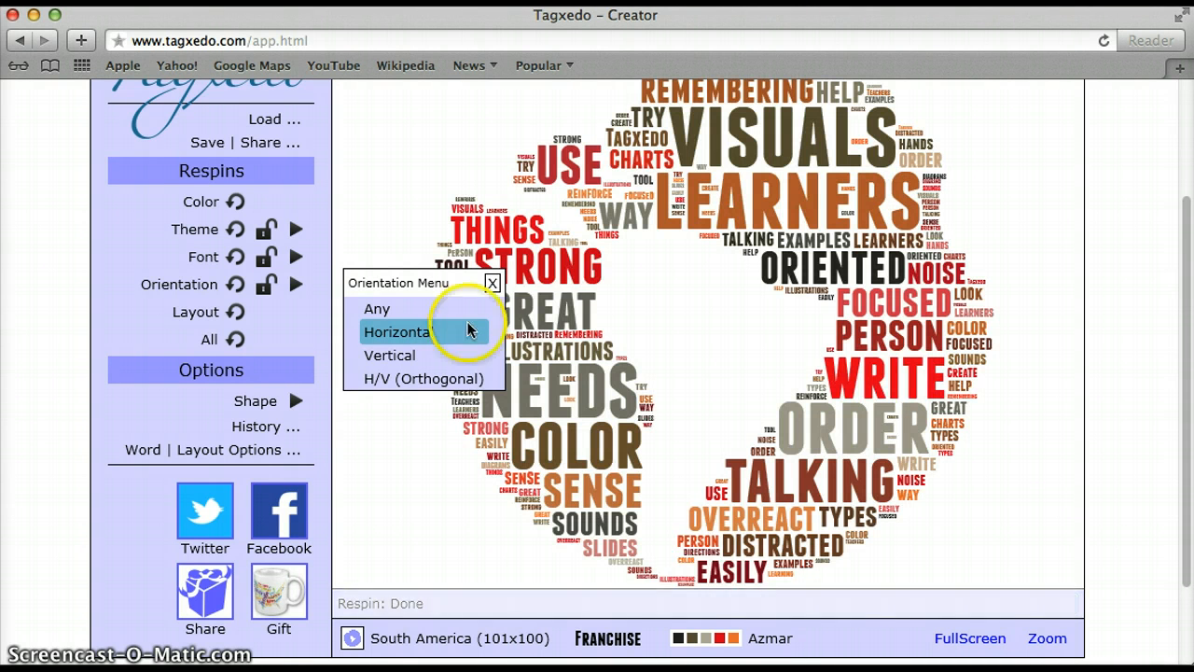
- Set the orientation of the words in the cloud to Vertical
left_click(492, 282)
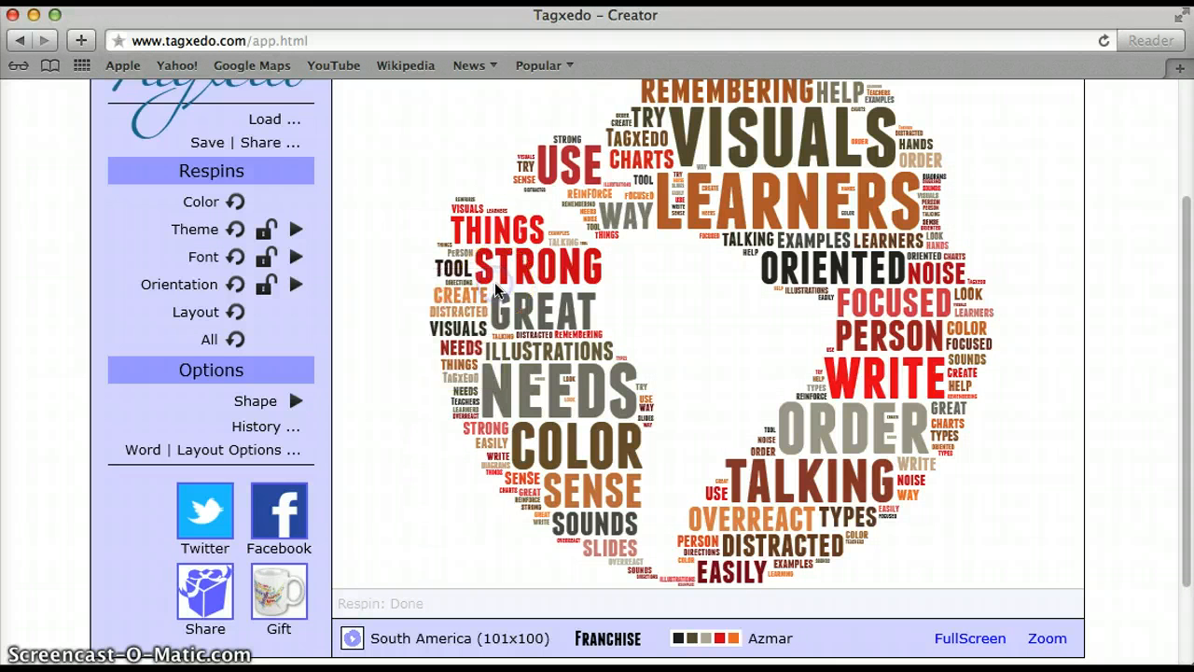
left_click(294, 291)
left_click(387, 356)
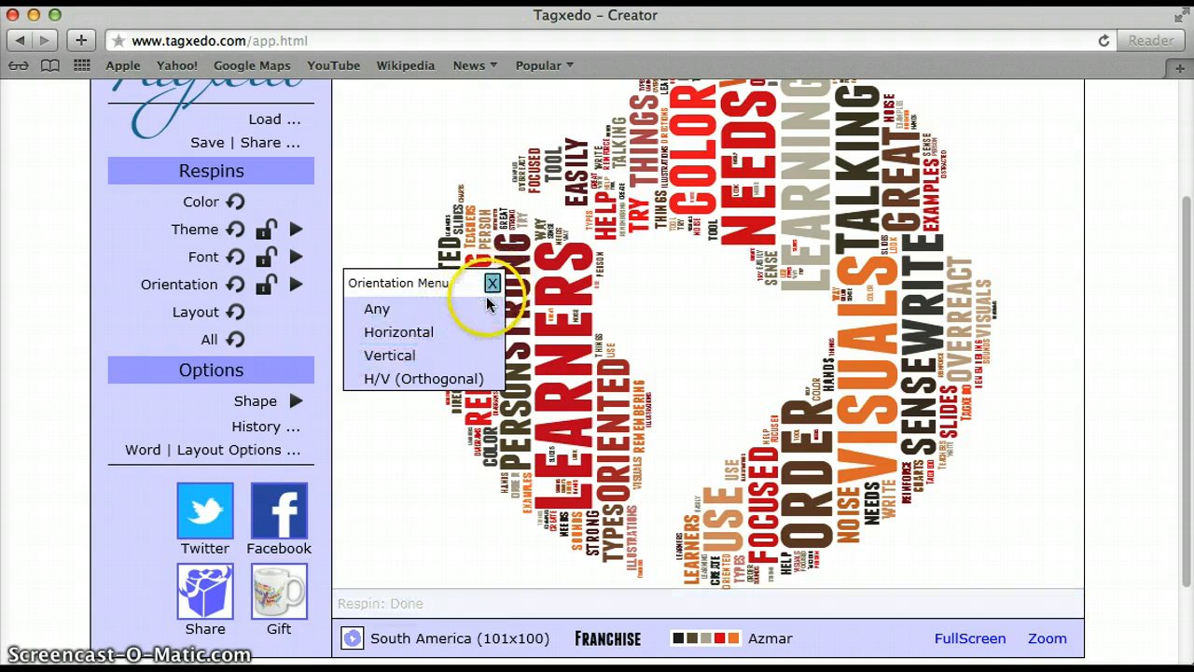
- Change the orientation of the words in the cloud to Any
left_click(484, 311)
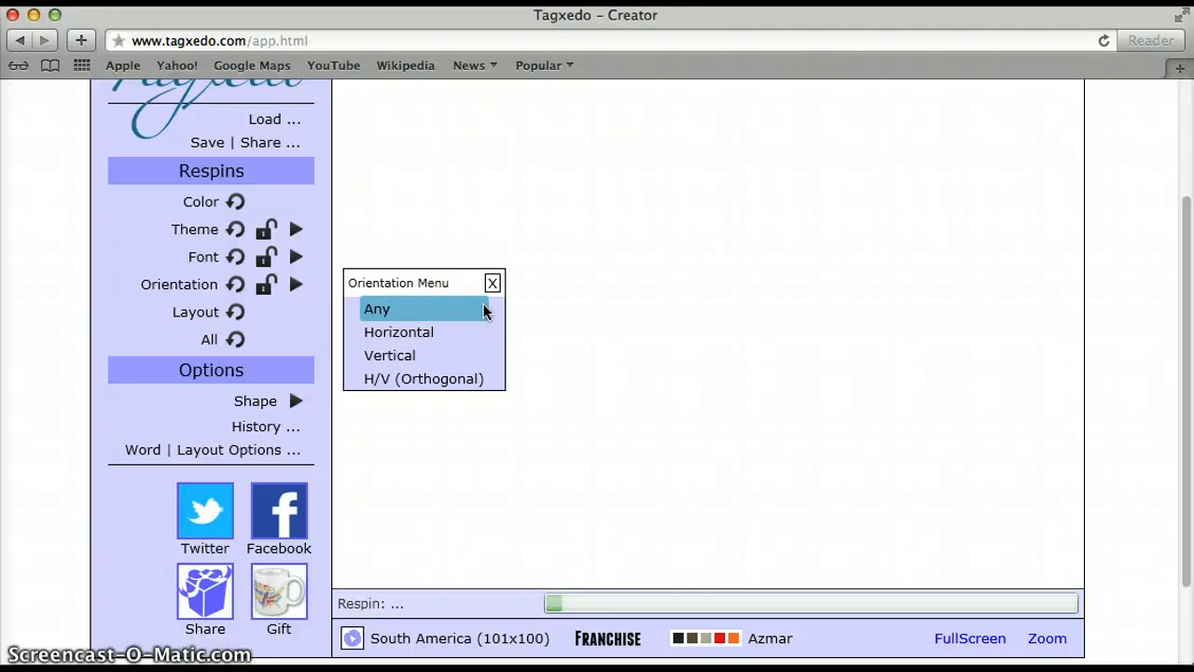
left_click(492, 283)
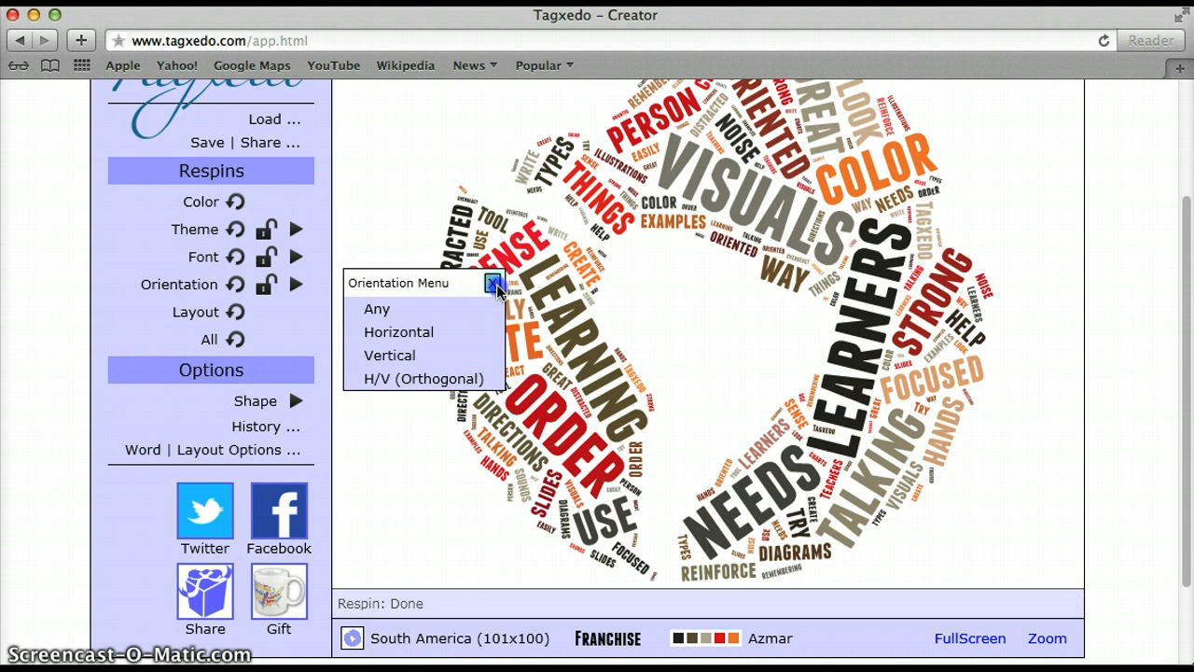
left_click(494, 284)
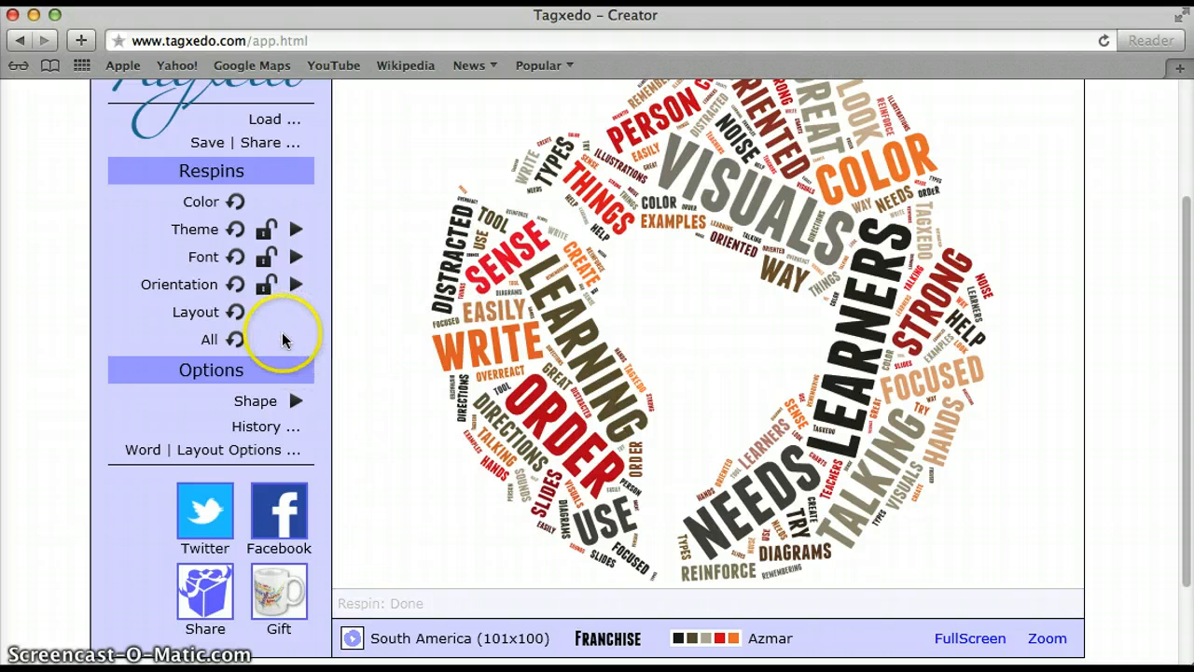
- Respin the word cloud's layout and change its shape to the Queen crown
left_click(236, 315)
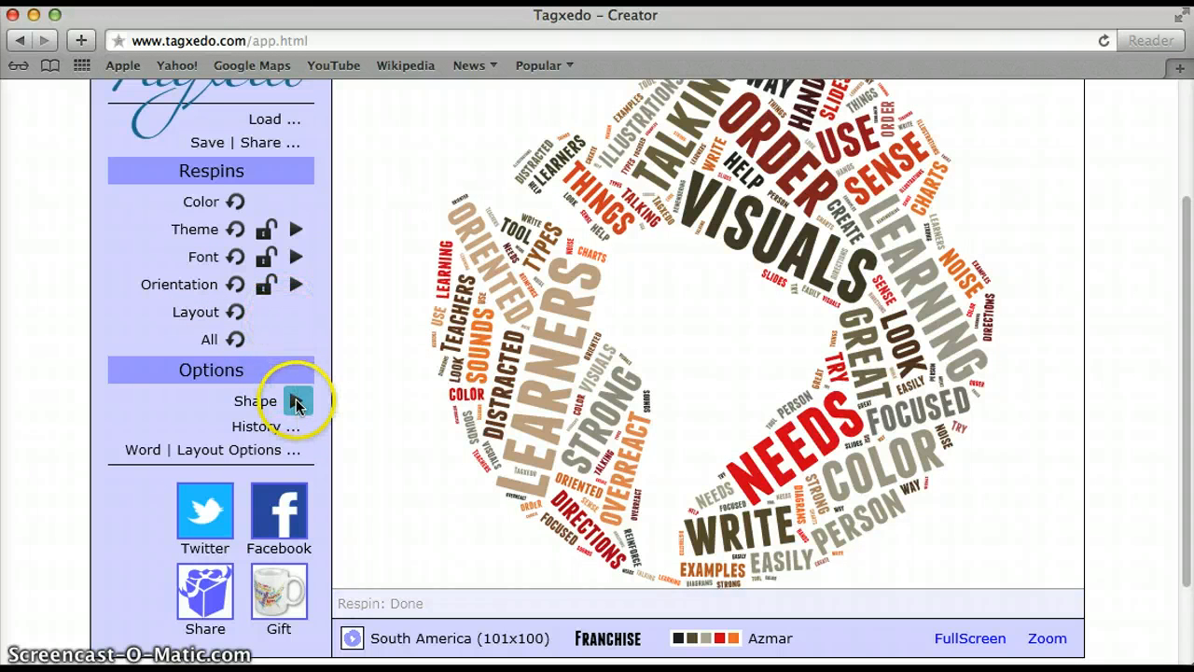
left_click(297, 401)
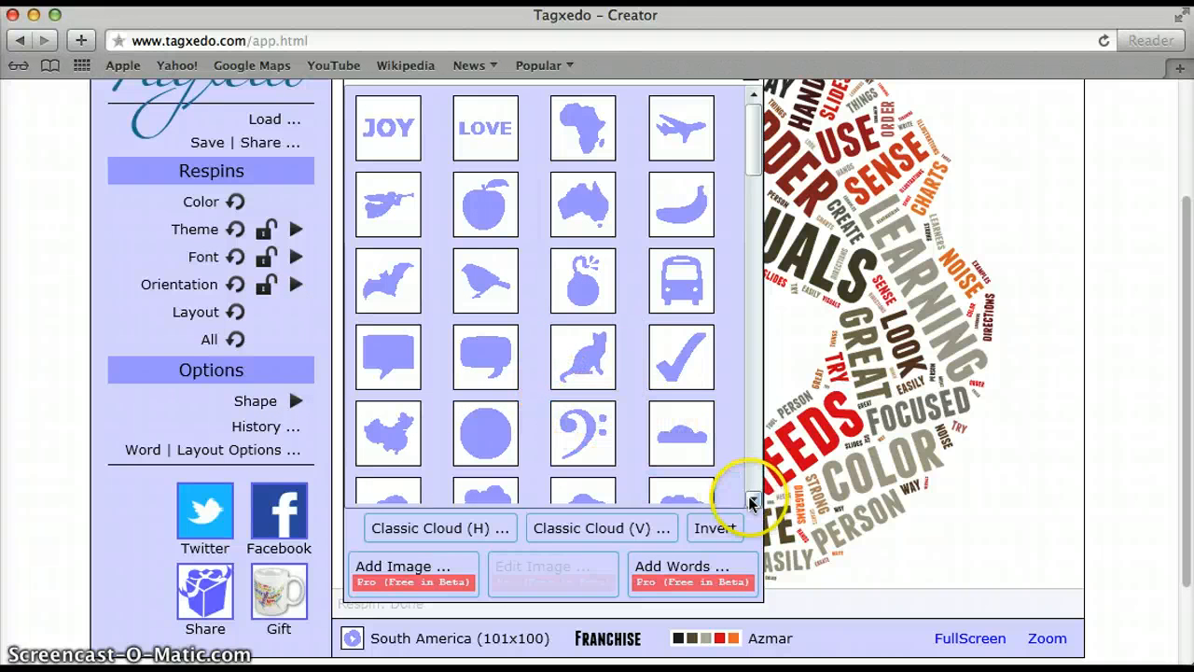
left_click(753, 502)
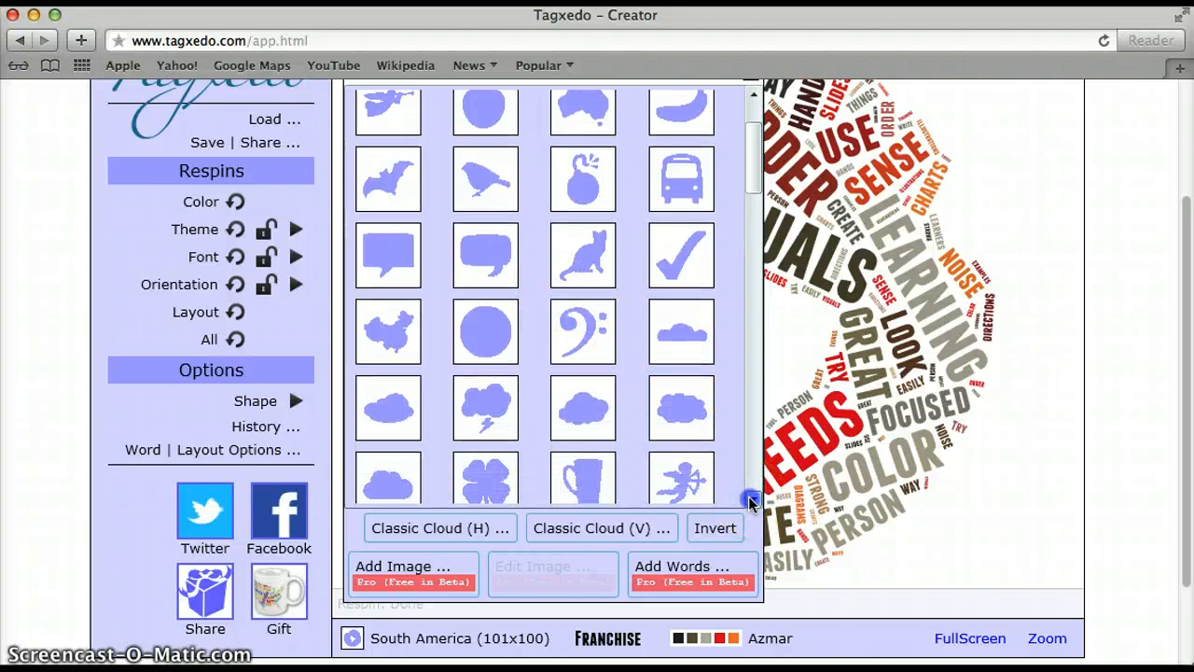
left_click_drag(753, 502, 752, 503)
left_click(752, 501)
left_click(751, 501)
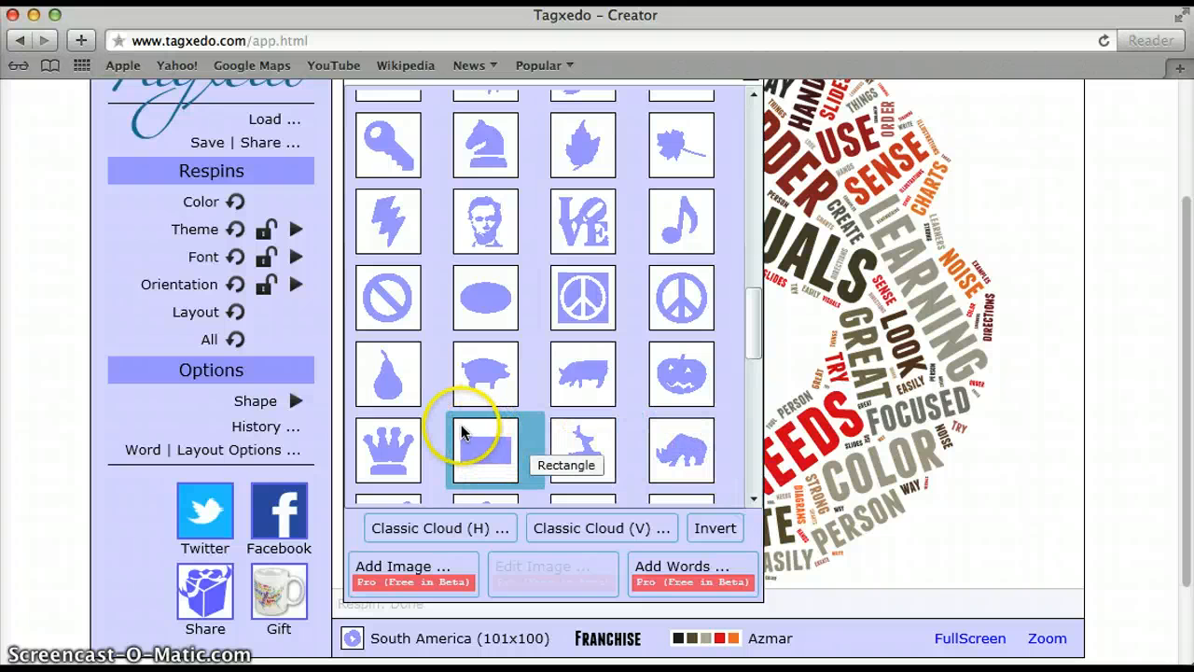
left_click(403, 443)
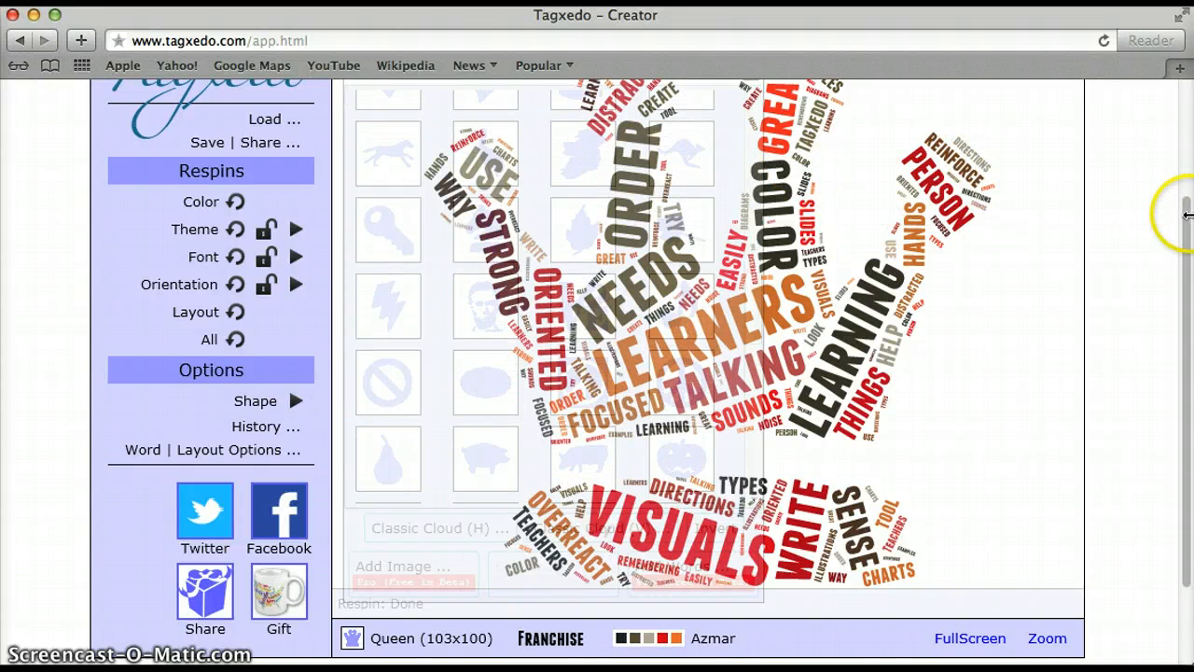
scroll(1177, 213, "up", 2)
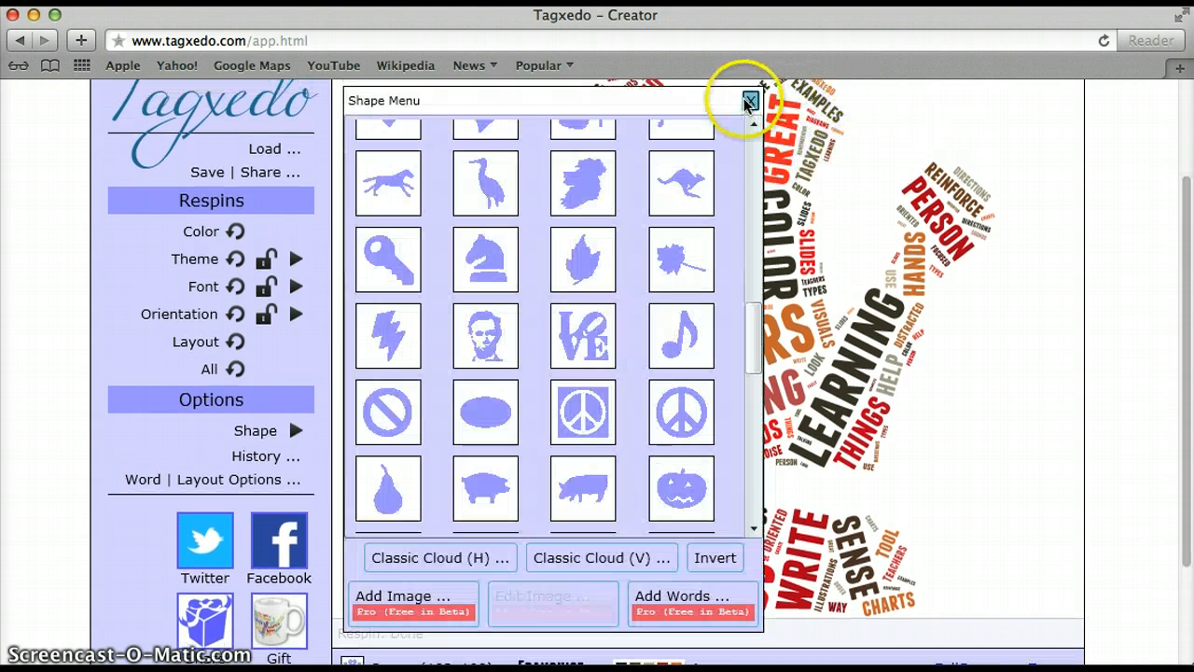
left_click(749, 99)
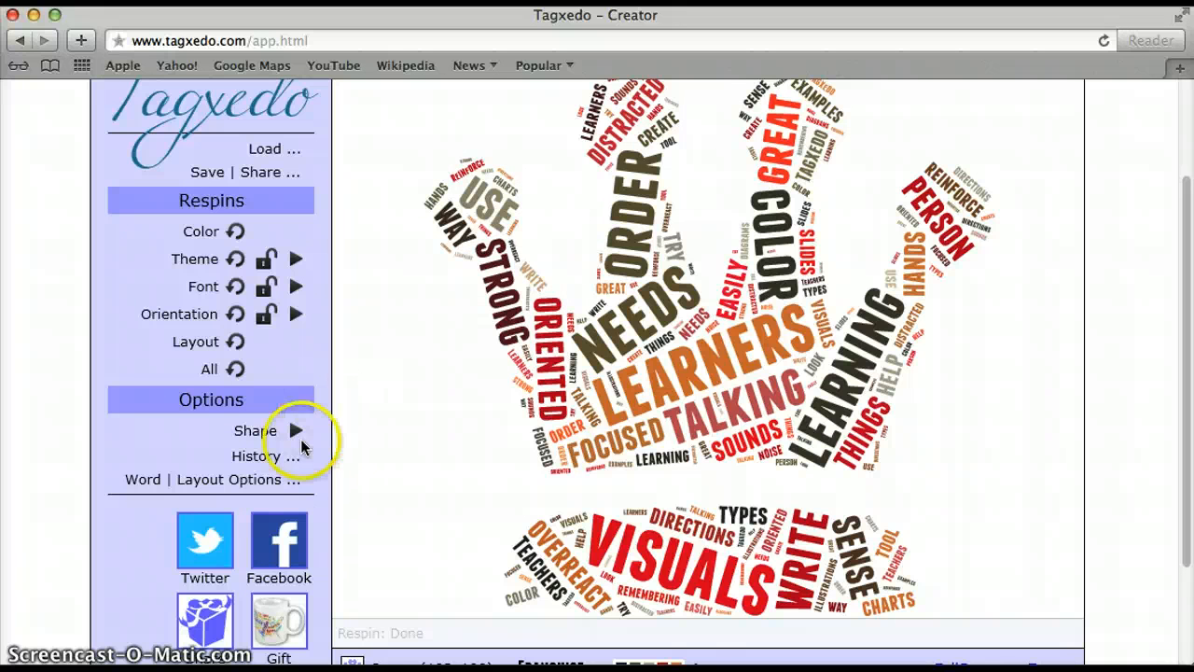
- Restore from the history the South America version with Any orientation, made just after the vertical one
left_click(286, 457)
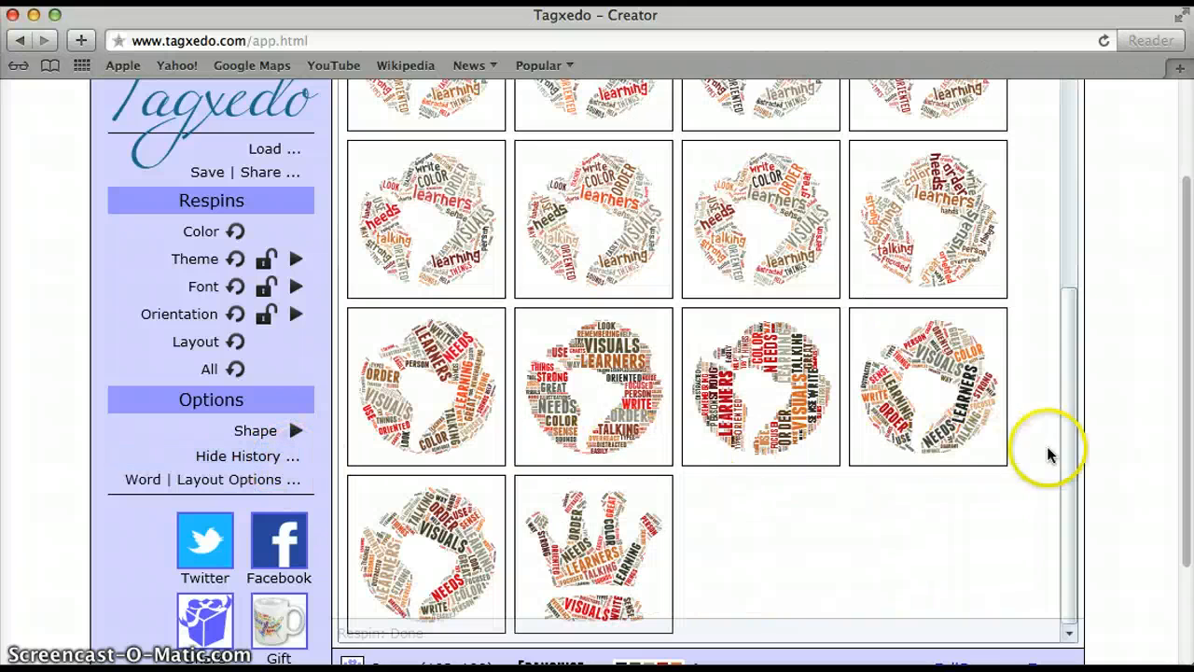
left_click_drag(1069, 448, 1110, 450)
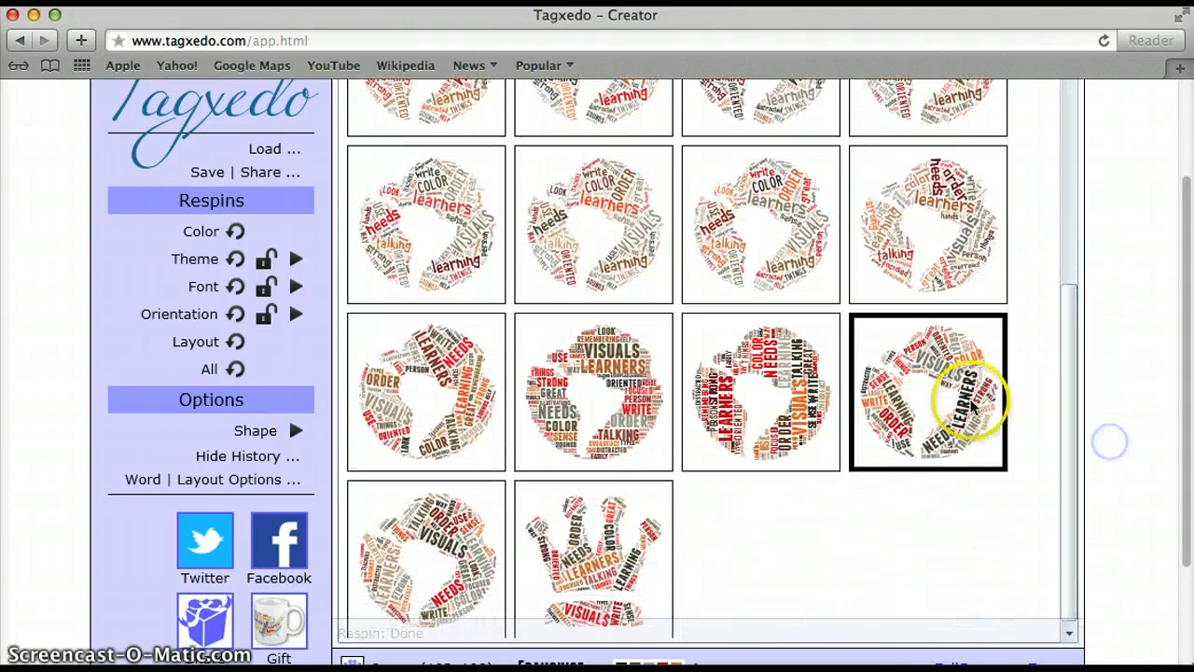
left_click(945, 415)
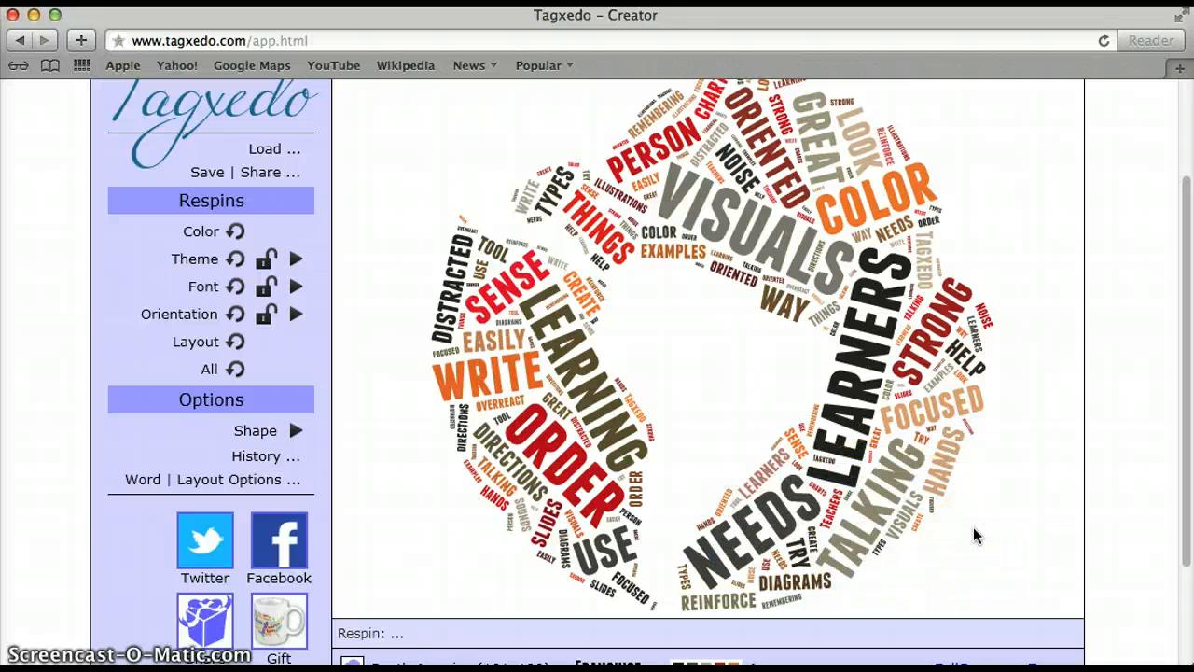
left_click(945, 535)
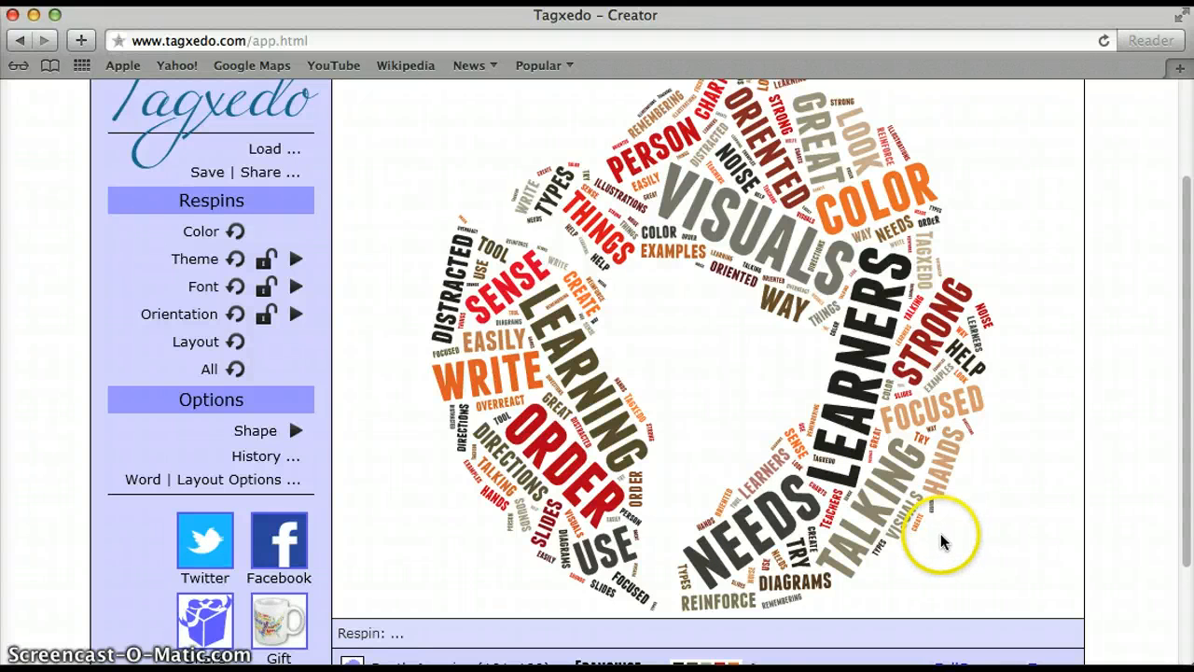
- Look through the image, web and print options for saving the word cloud, without printing it
left_click(260, 175)
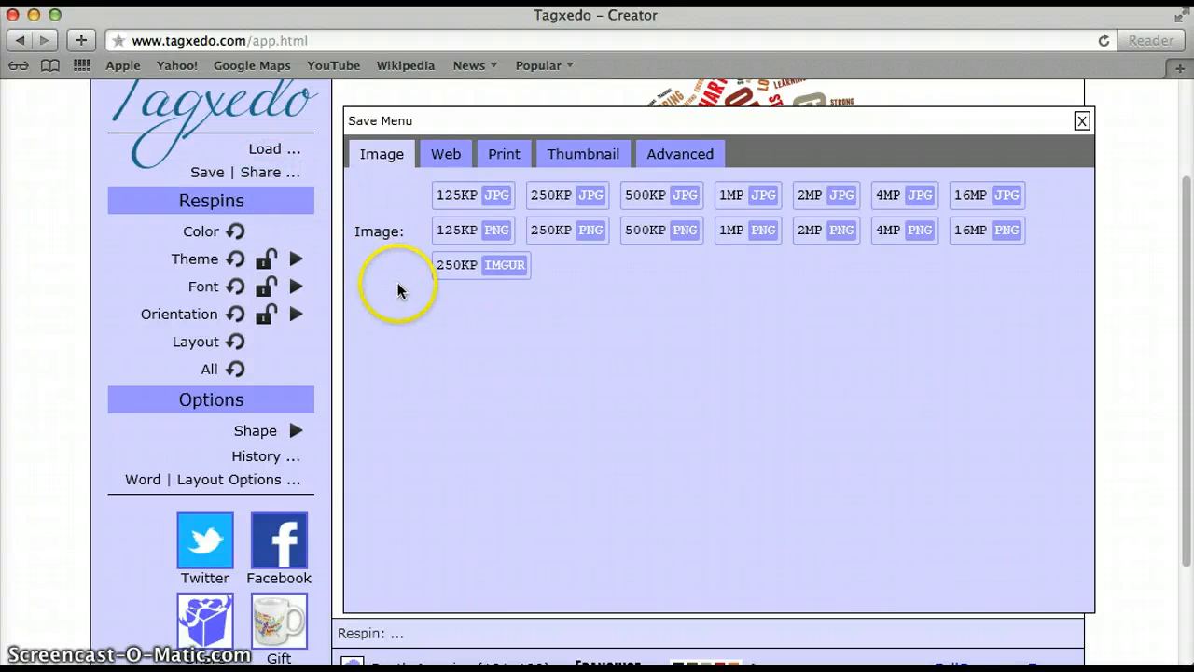
left_click(641, 246)
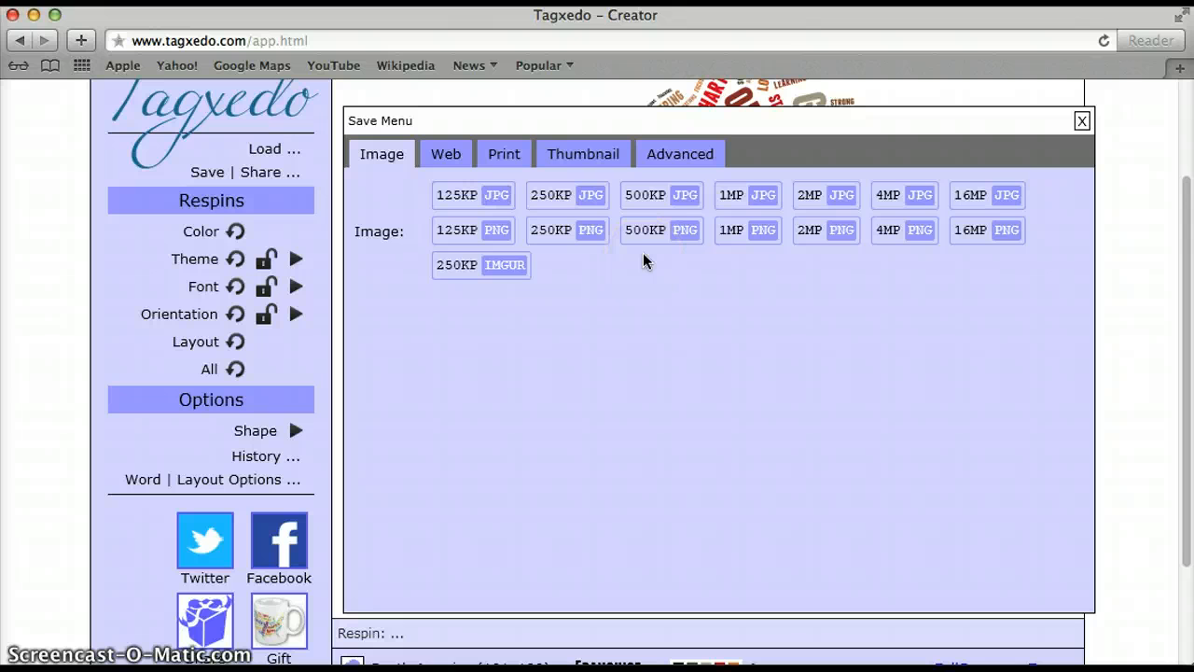
left_click(446, 156)
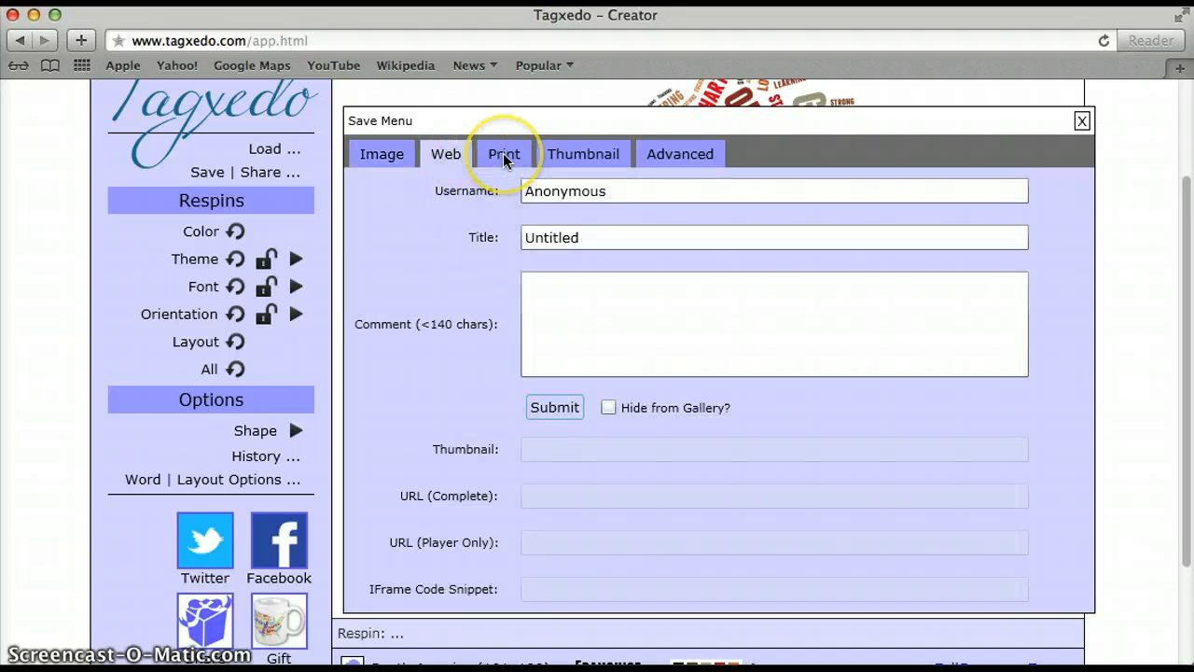
left_click(504, 155)
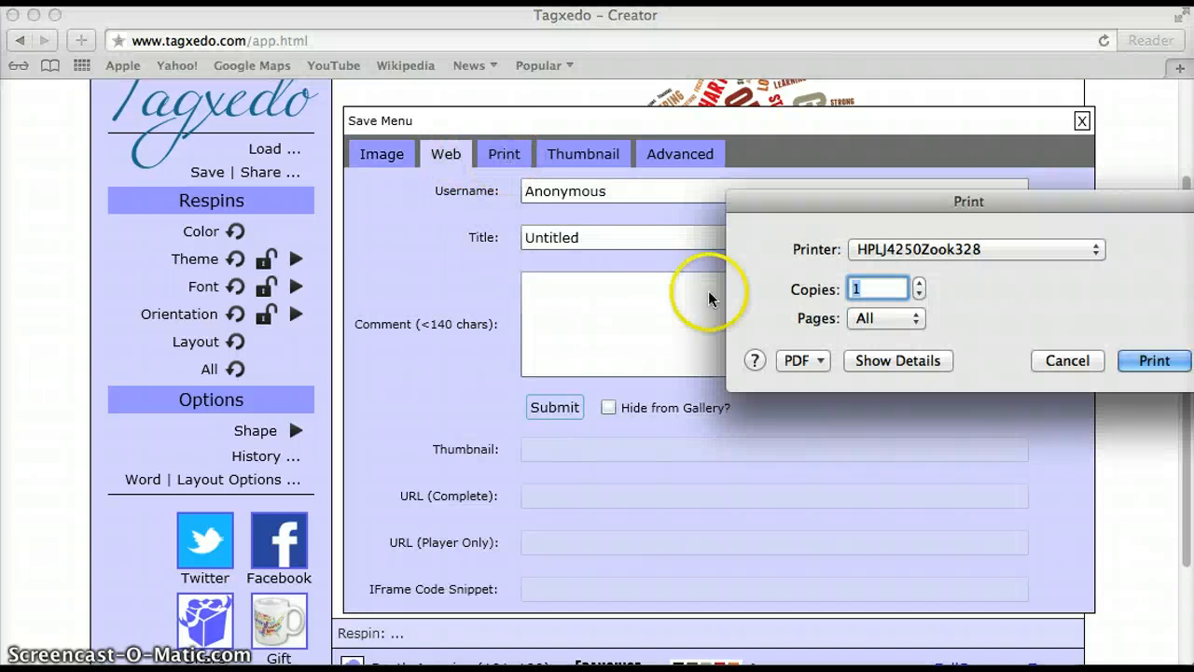
left_click(1066, 359)
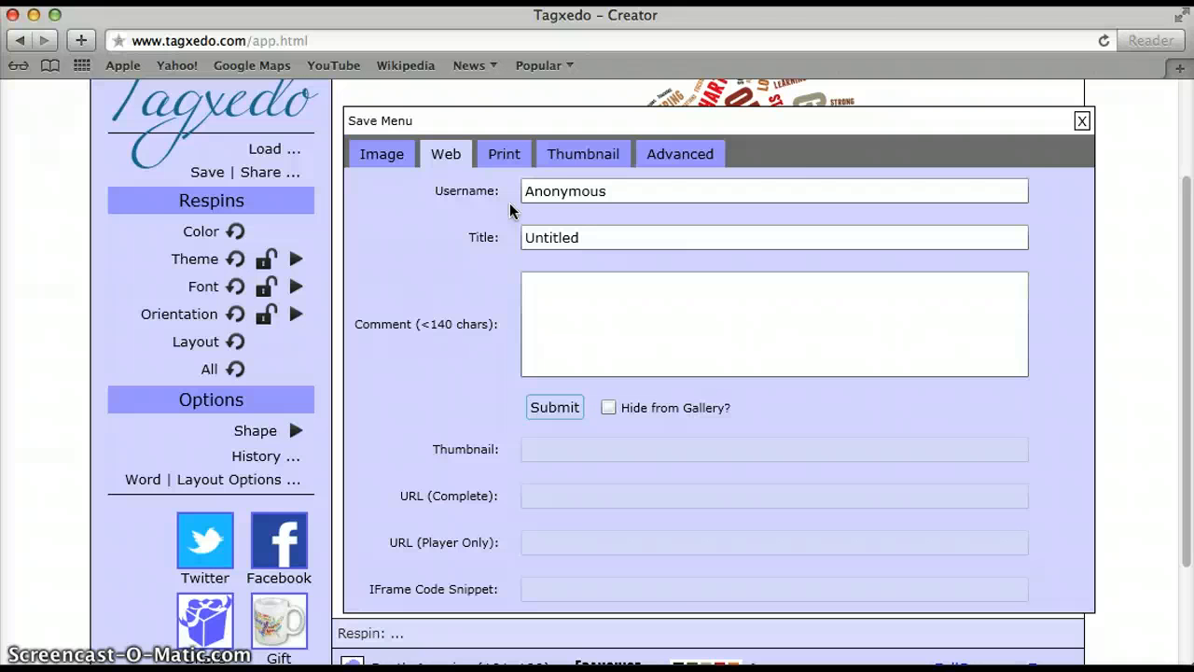
- Fill in the web sharing form with the username Visuals and the title Visuals2
left_click(656, 192)
mouse_move(656, 192)
left_mouse_down()
mouse_move(502, 192)
mouse_move(677, 189)
left_mouse_up()
type("Visuals")
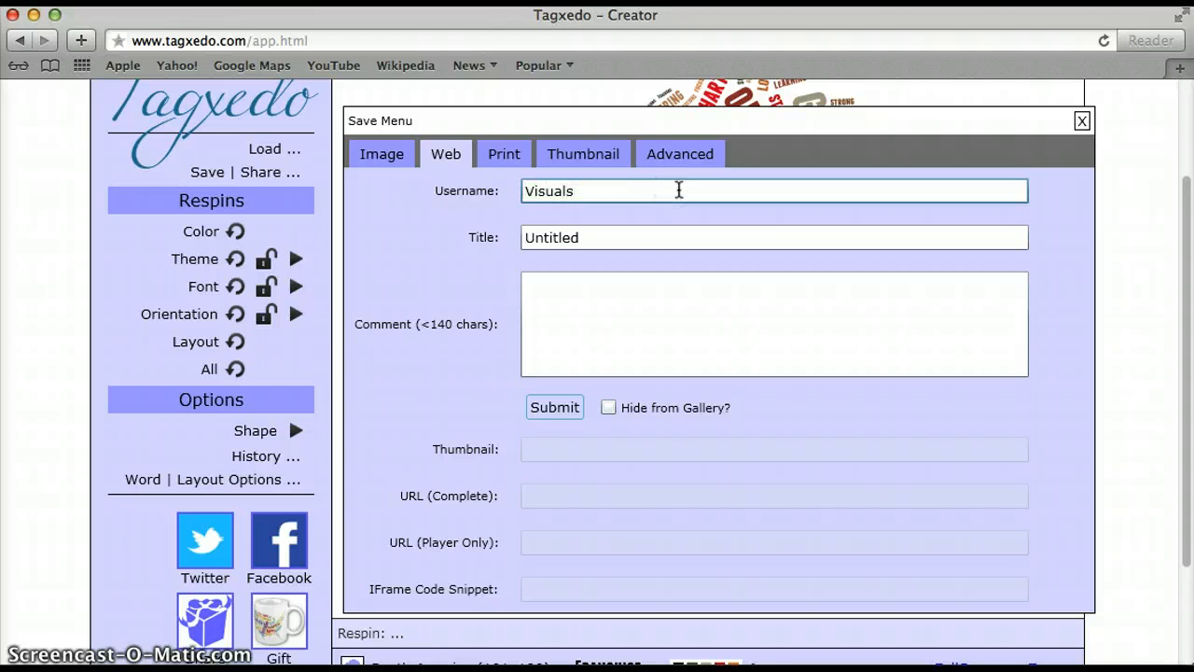
mouse_move(617, 237)
left_mouse_down()
mouse_move(554, 237)
mouse_move(614, 239)
left_mouse_up()
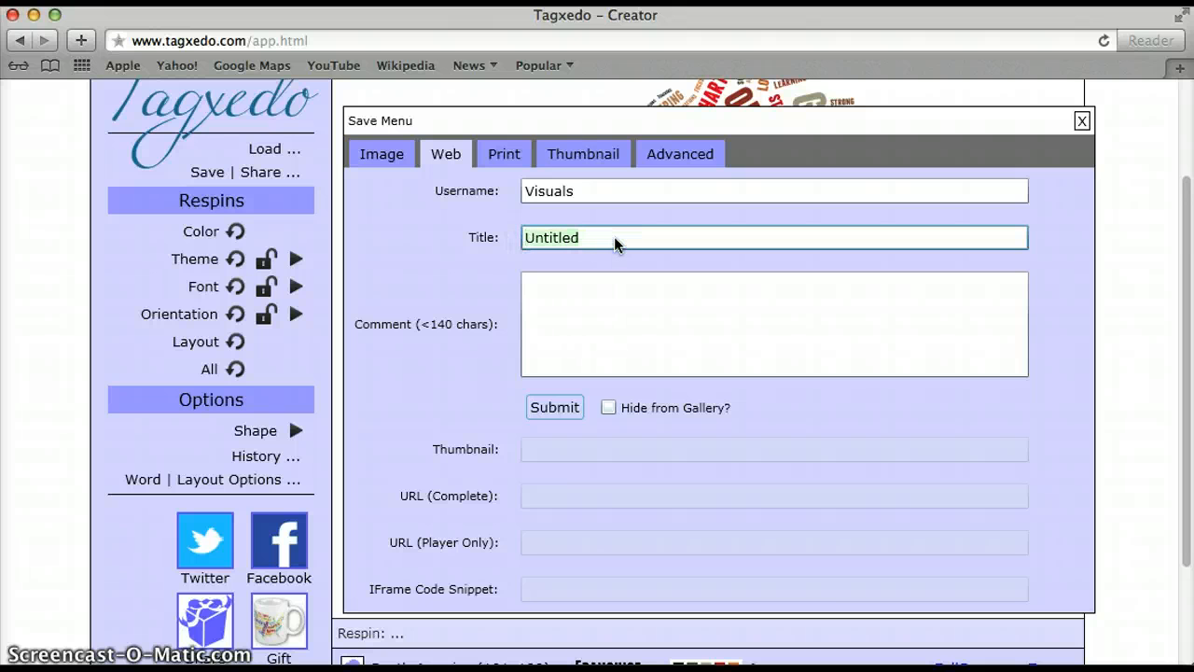
type("Vis")
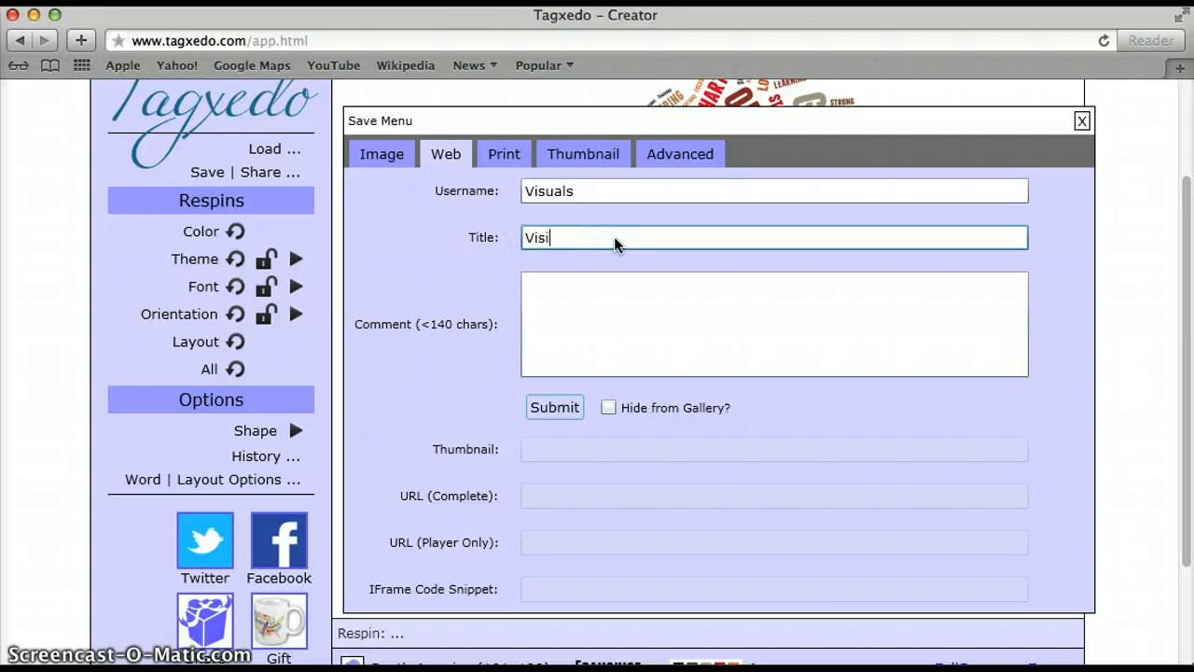
type("uals2")
- Add the comment "this is a demo." and submit the word cloud to the web
left_click(616, 314)
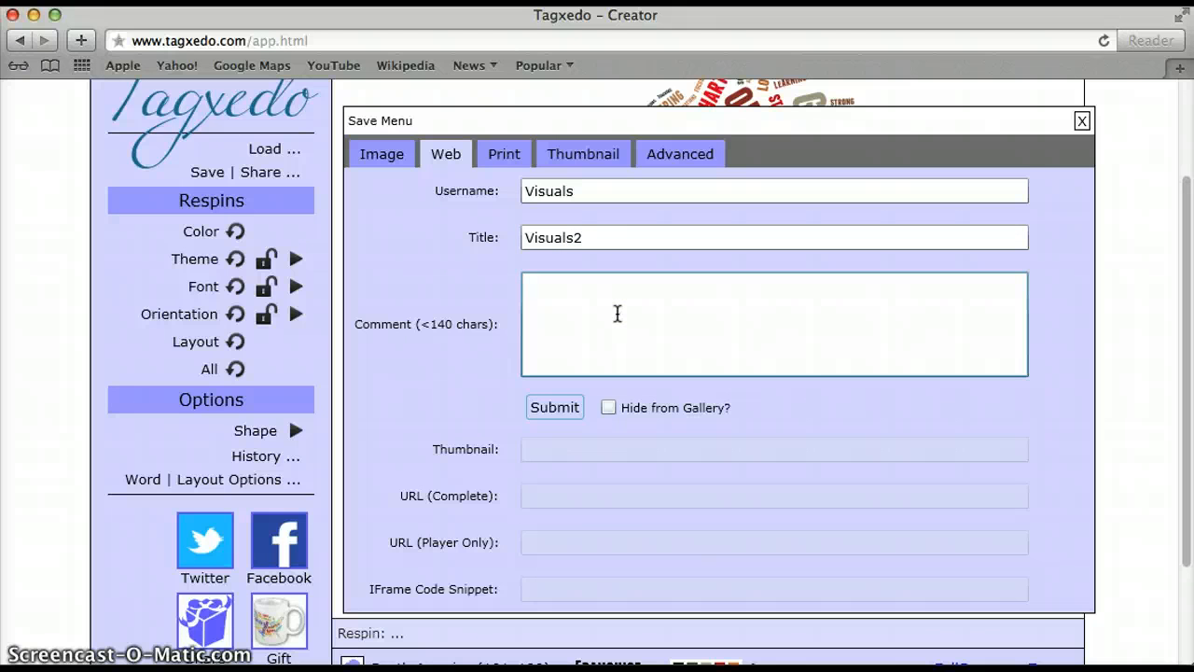
type("this is a de")
scroll(617, 313, "down", 3)
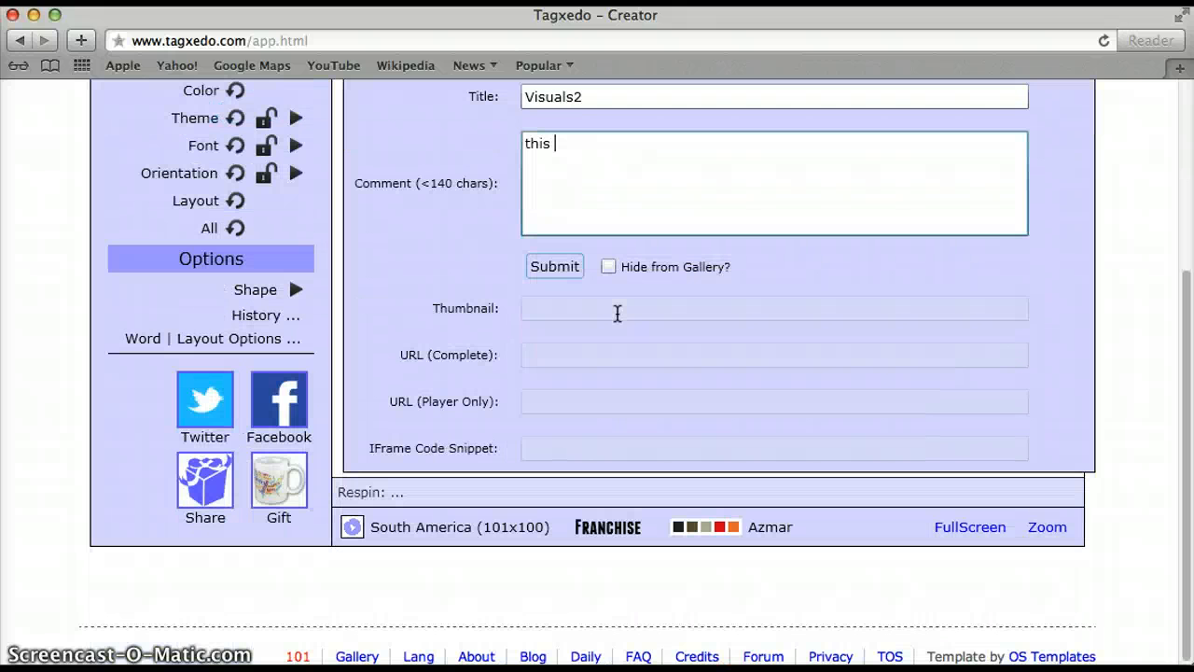
type("mo.")
left_click(562, 267)
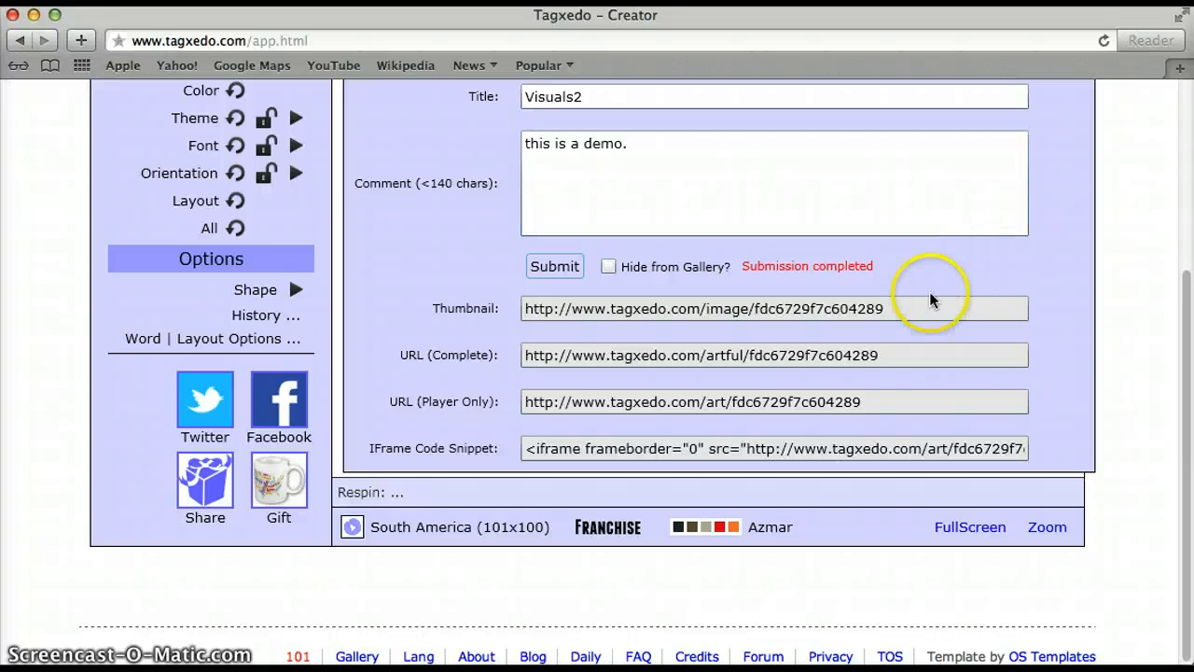
- Open the published word cloud in the browser from its copied complete URL and examine its interactive words
left_click(891, 354)
key("super+c")
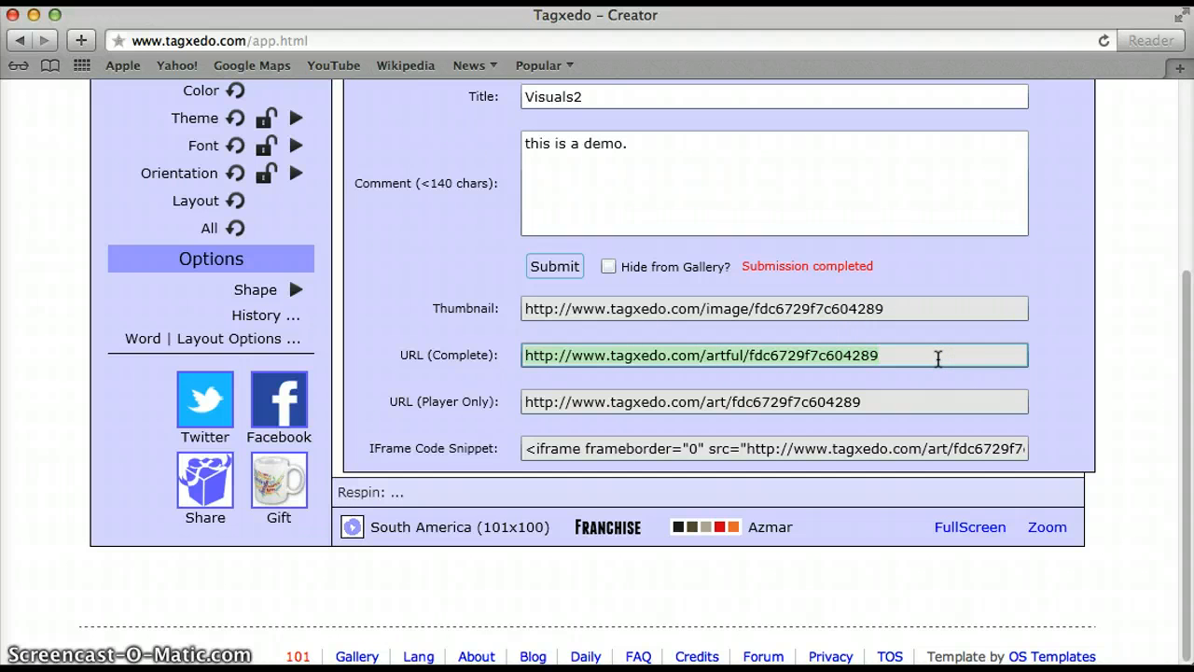
left_click(956, 37)
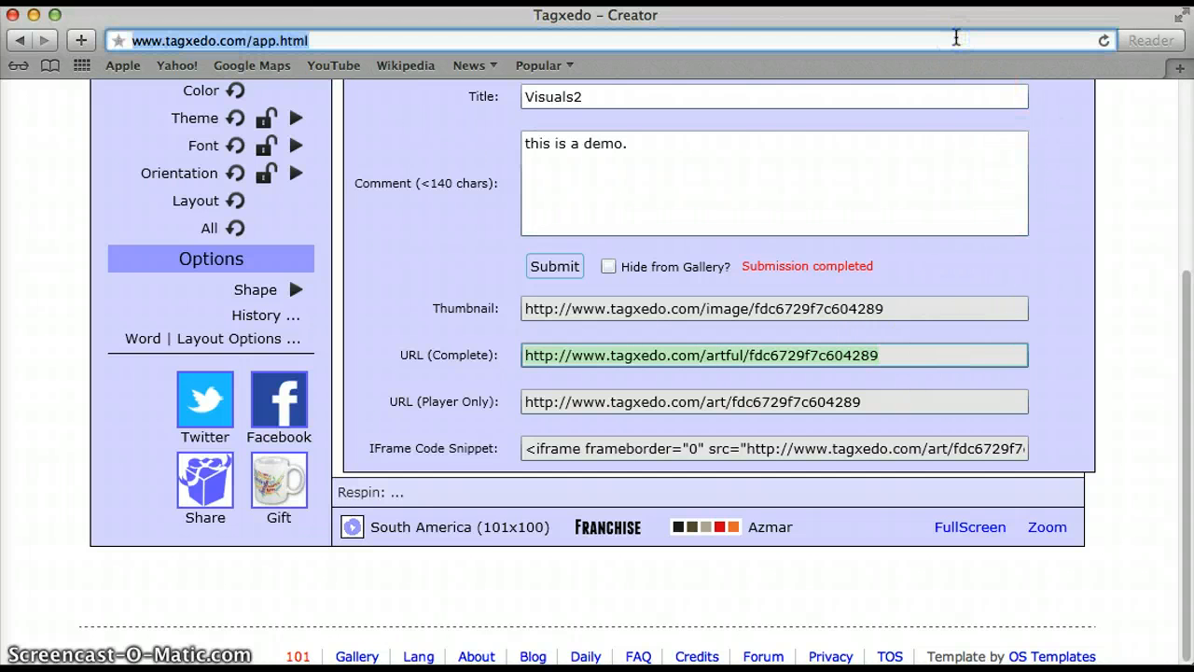
key("super+v")
key("Return")
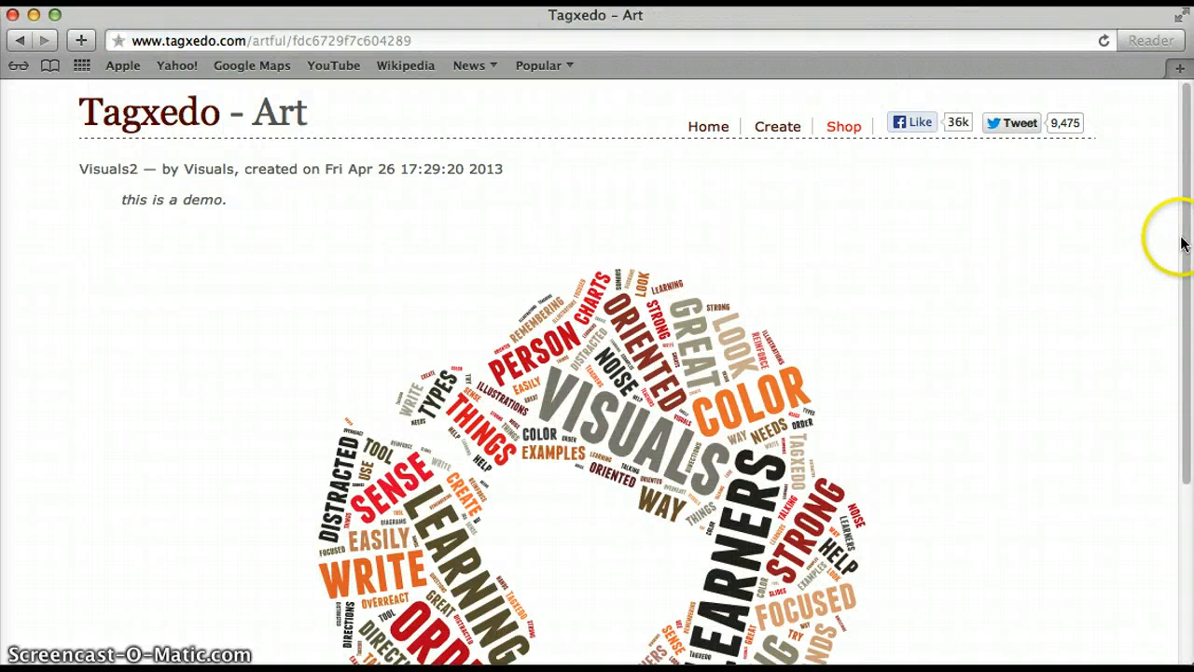
left_click_drag(1181, 243, 1186, 375)
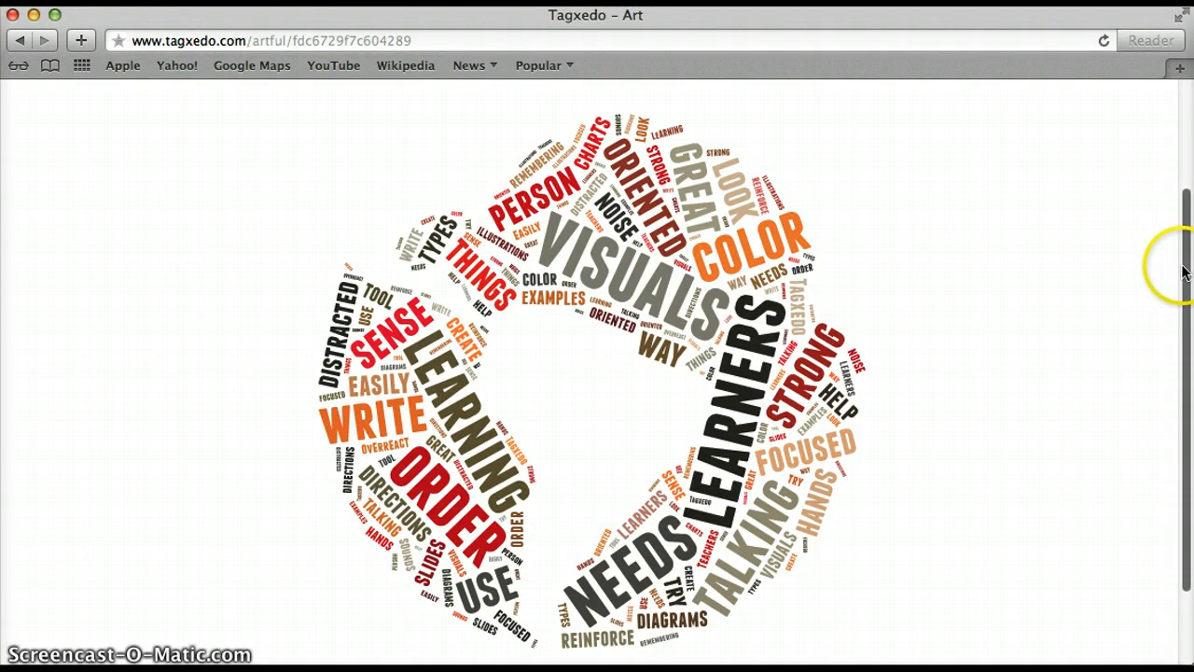
mouse_move(779, 308)
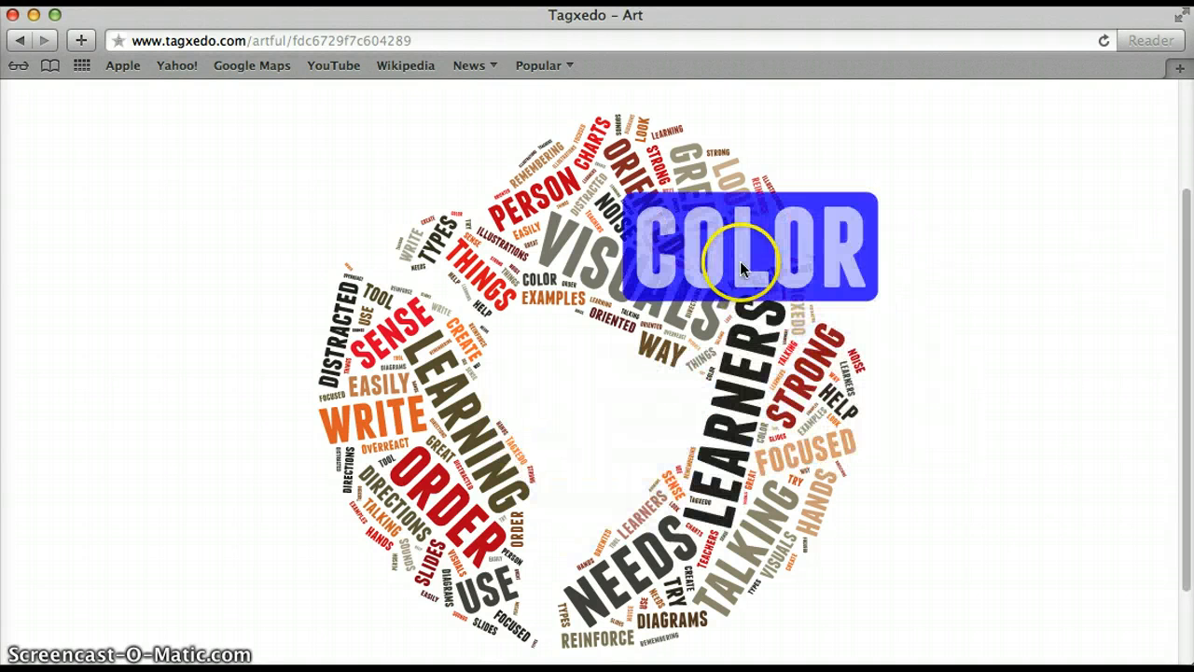